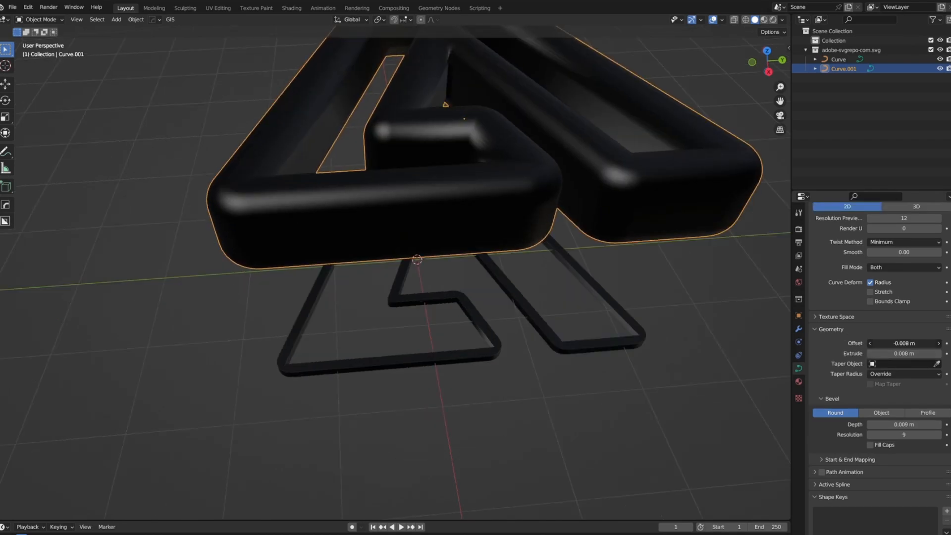
Convert the thin inner logo curve to a mesh.
middle_drag(495, 164, 478, 276)
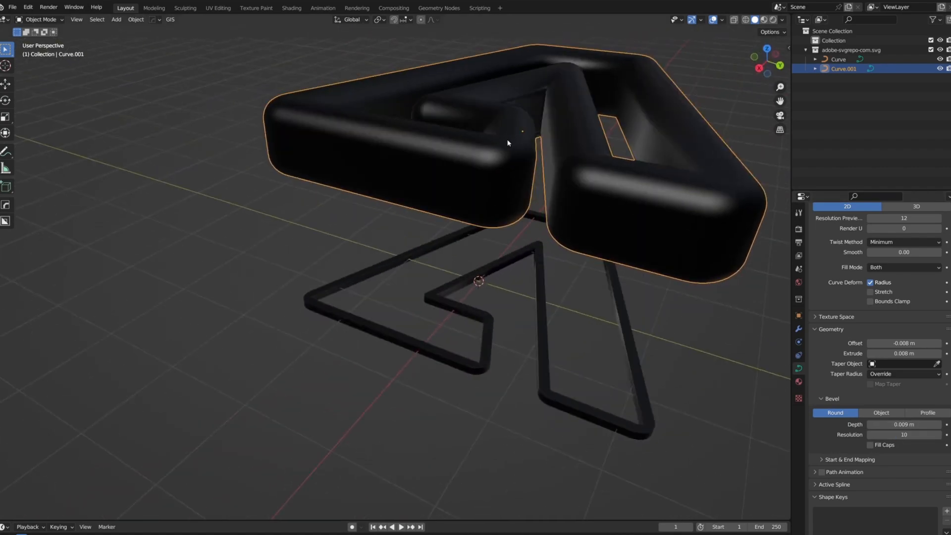
click(136, 19)
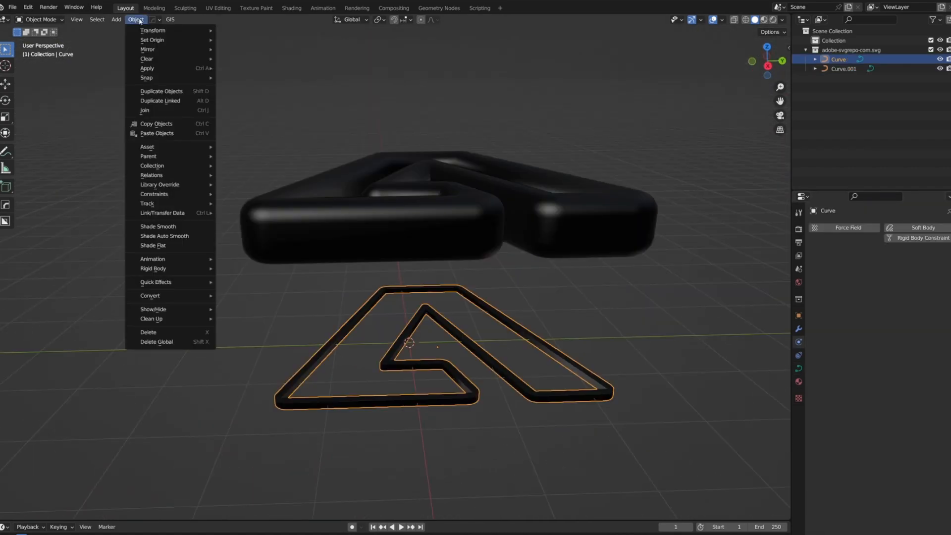
mouse_move(158, 295)
click(238, 306)
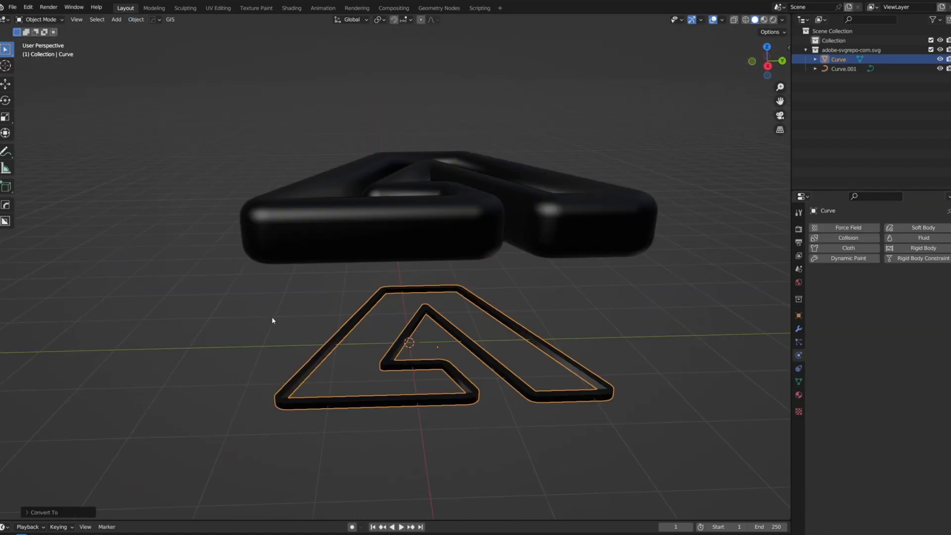
Change the solid viewport shading colour so the logo objects display in light grey instead of black.
key(Tab)
key(KP_Decimal)
click(783, 20)
click(770, 136)
scroll(427, 260, up, 2)
mouse_move(428, 259)
middle_down()
mouse_move(429, 290)
mouse_move(389, 283)
mouse_move(437, 277)
mouse_move(448, 323)
mouse_move(433, 277)
mouse_move(450, 285)
middle_up()
scroll(436, 280, down, 3)
Hide the thick outer logo curve and open the thin inner mesh in Edit Mode.
key(Tab)
click(439, 120)
key(h)
click(440, 282)
key(Tab)
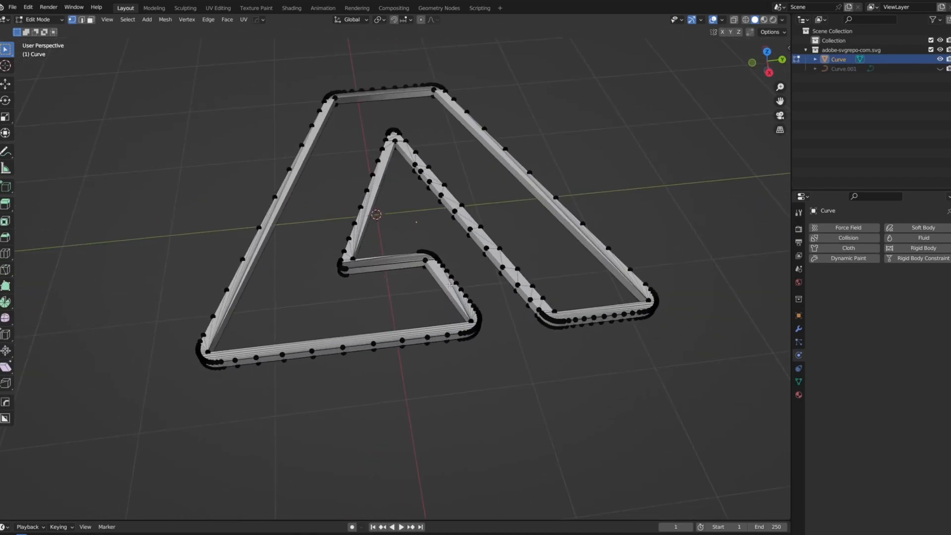
Search the thin mesh's properties for "reme", clear the search, and expand the Remesh settings.
key(Tab)
click(799, 315)
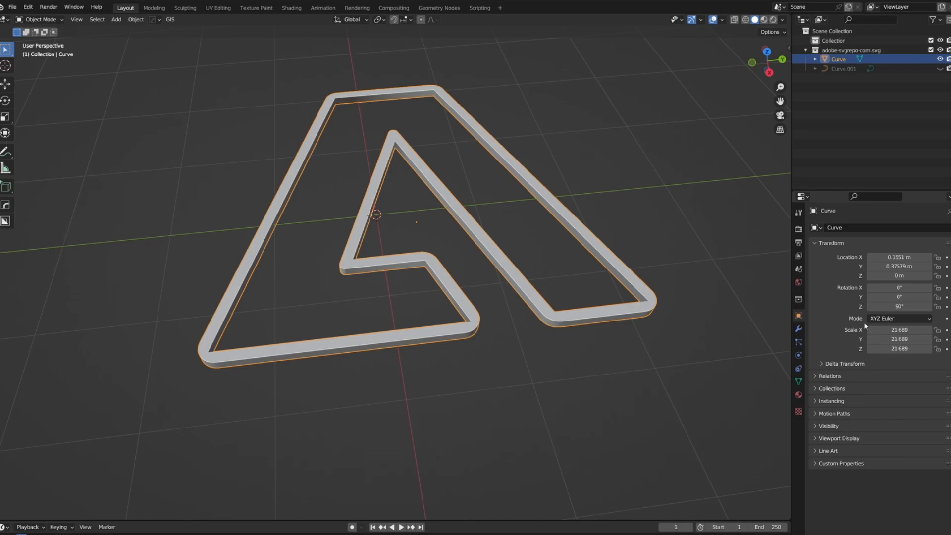
text(rem)
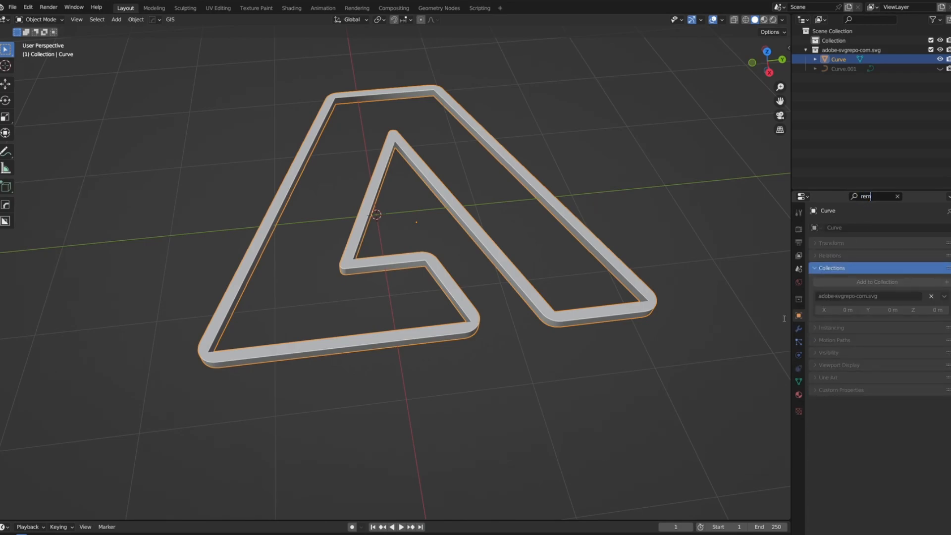
text(ws)
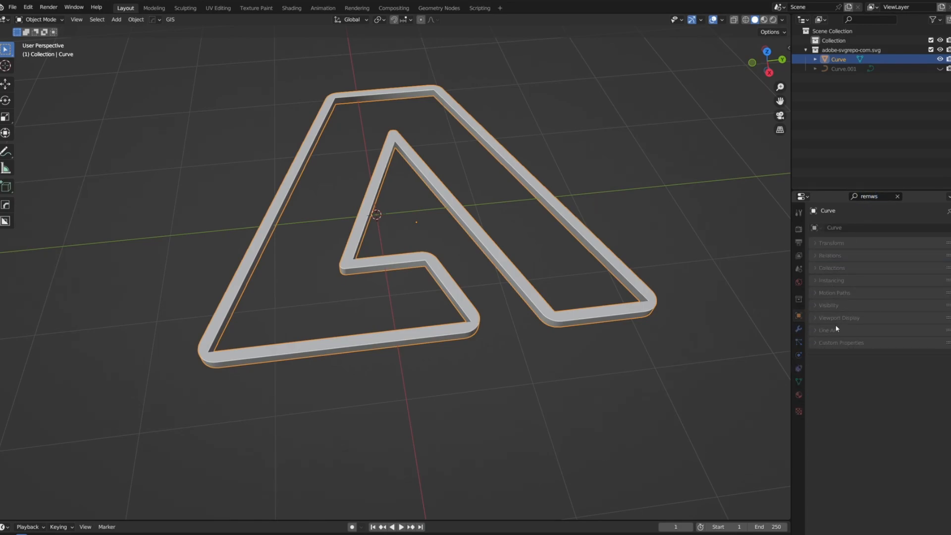
key(BackSpace)
key(BackSpace)
text(e)
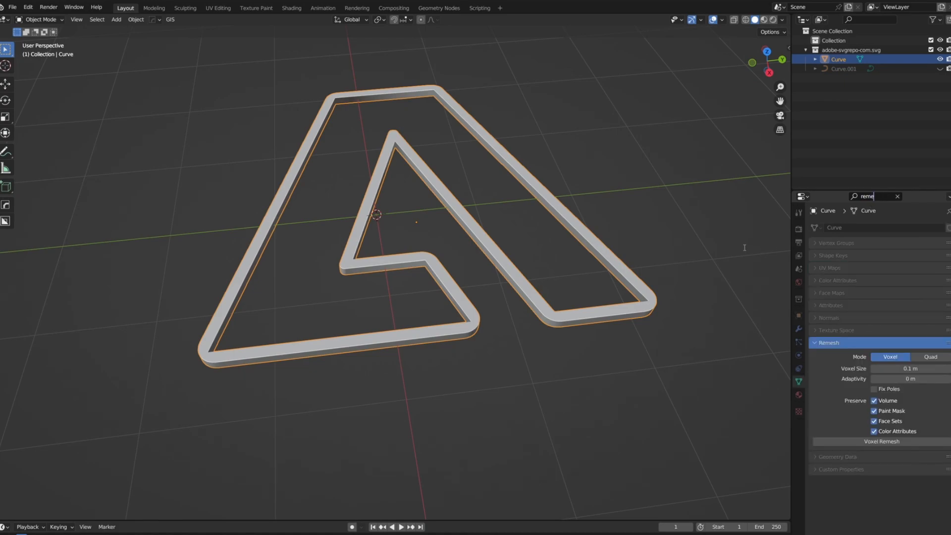
click(897, 196)
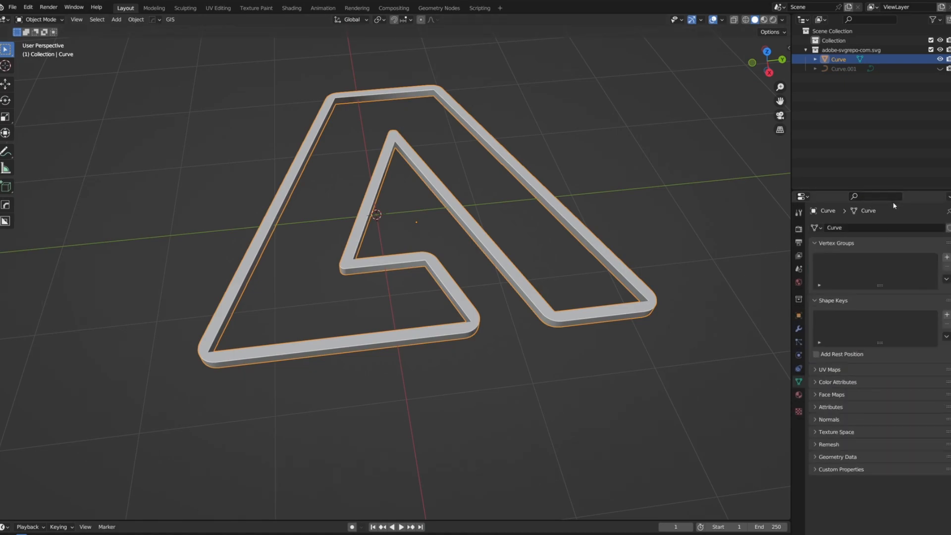
click(845, 447)
Set the voxel size to 0.02 m, try a voxel remesh of the thin mesh, and undo it.
key(Tab)
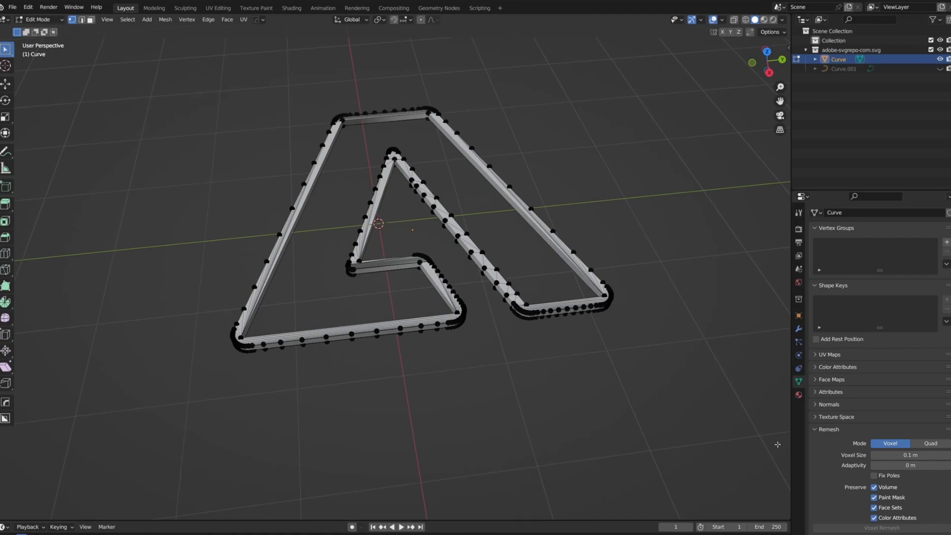
click(911, 454)
key(Return)
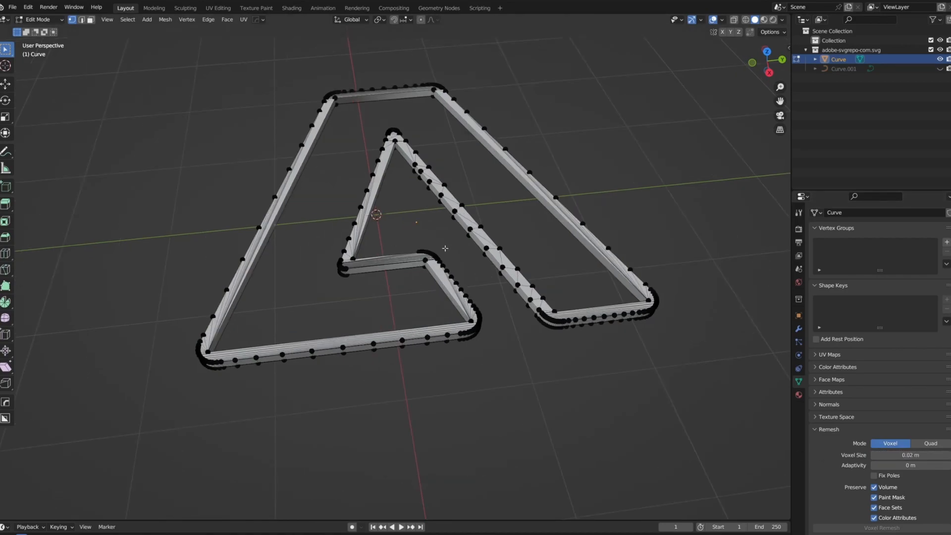
key(Tab)
key(ctrl+r)
key(ctrl+z)
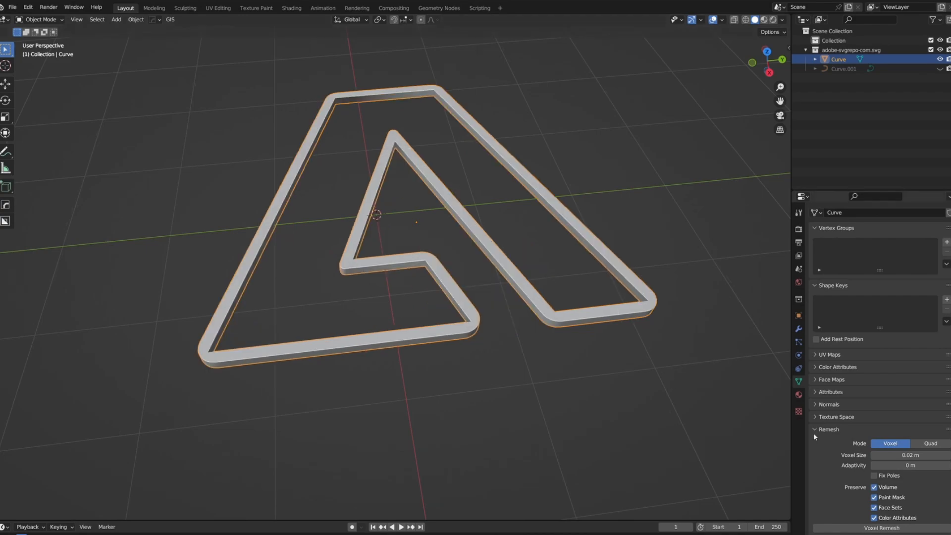
Voxel-remesh the thin logo mesh with a voxel size of 0.0009 m and Fix Poles enabled, and inspect its vertices.
drag(911, 455, 937, 455)
key(ctrl+r)
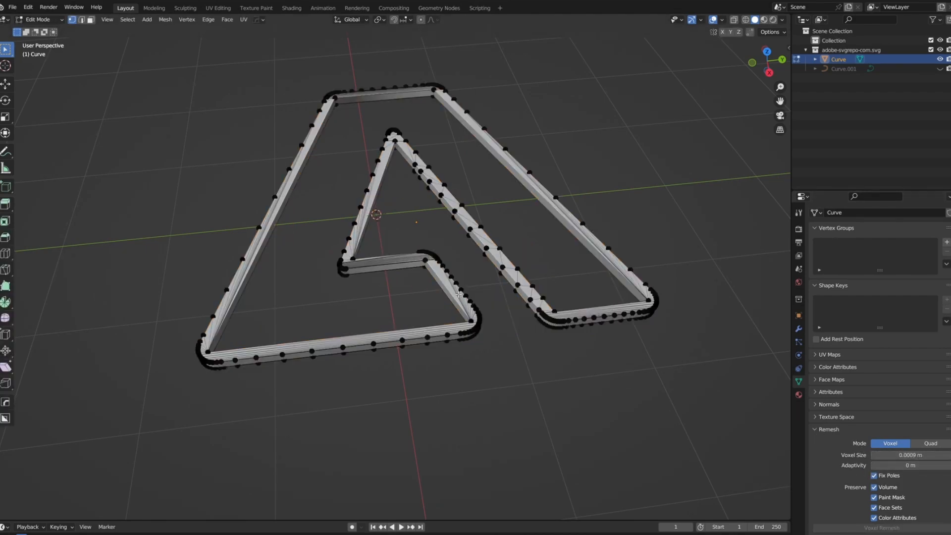
key(Tab)
scroll(500, 308, up, 8)
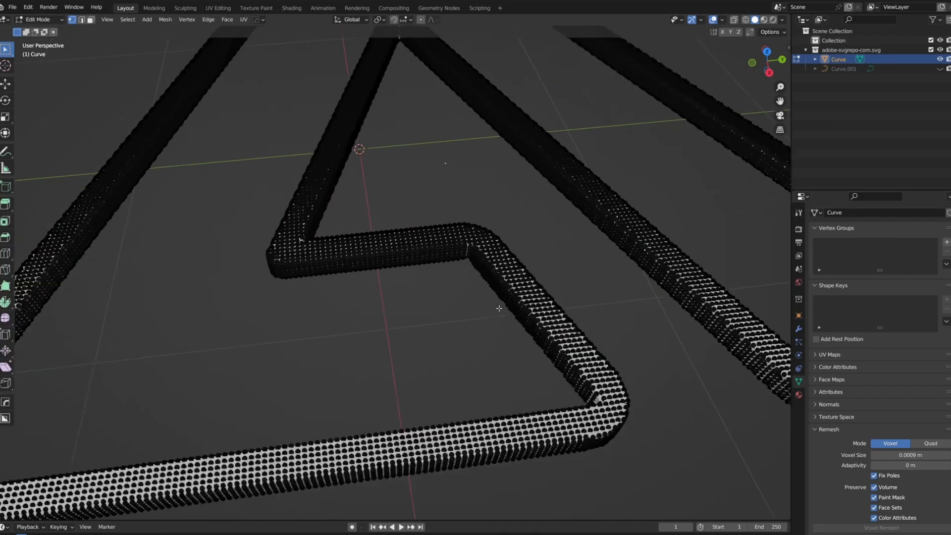
middle_drag(509, 283, 476, 275)
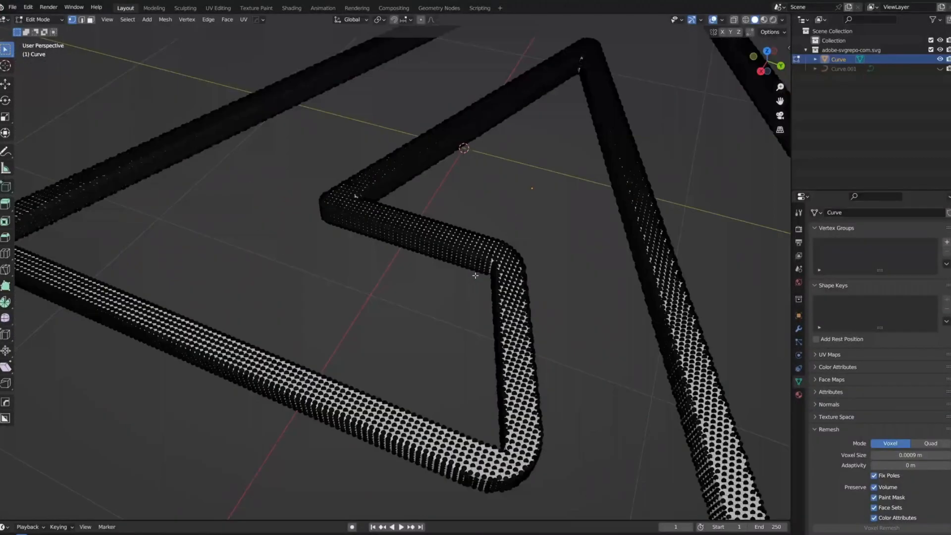
scroll(476, 275, down, 5)
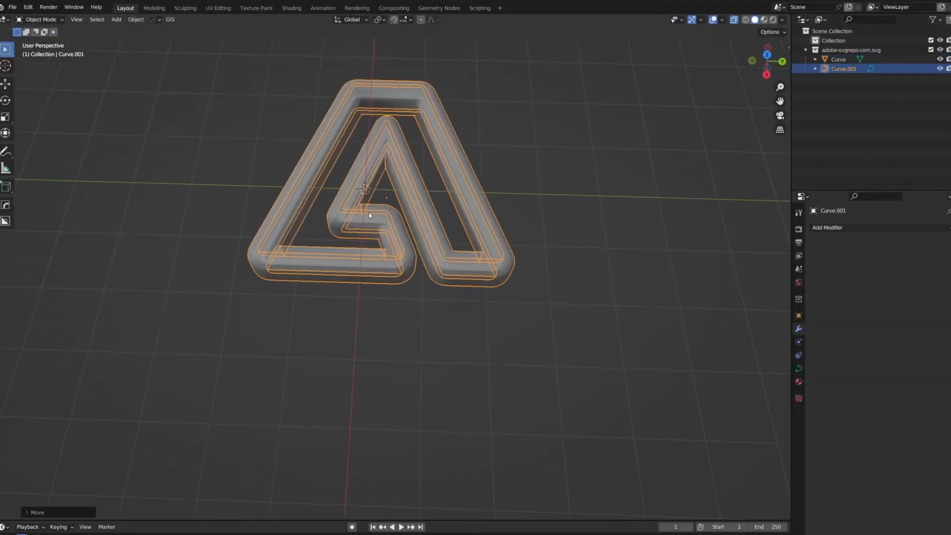
Convert the thick outer logo curve to a mesh and open it in Edit Mode.
middle_drag(372, 212, 365, 165)
click(136, 20)
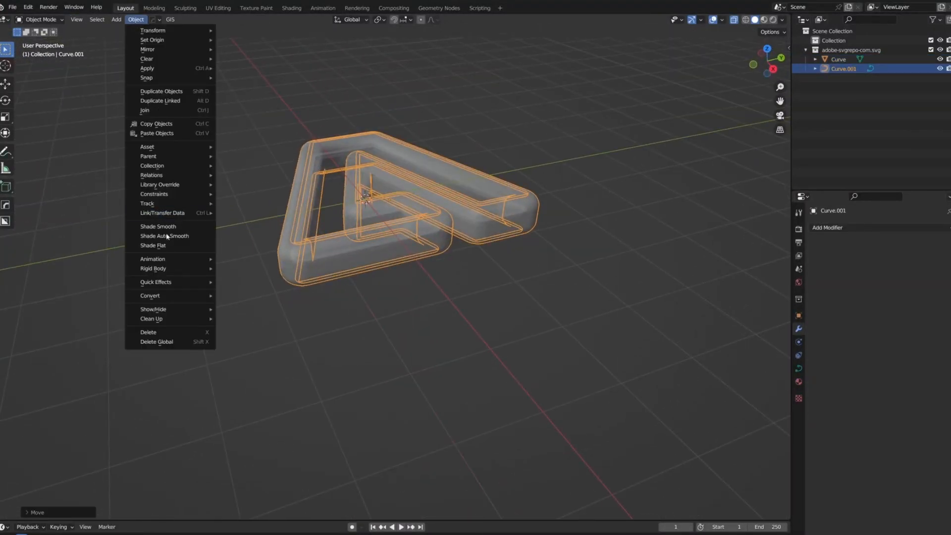
mouse_move(168, 296)
click(248, 309)
key(Tab)
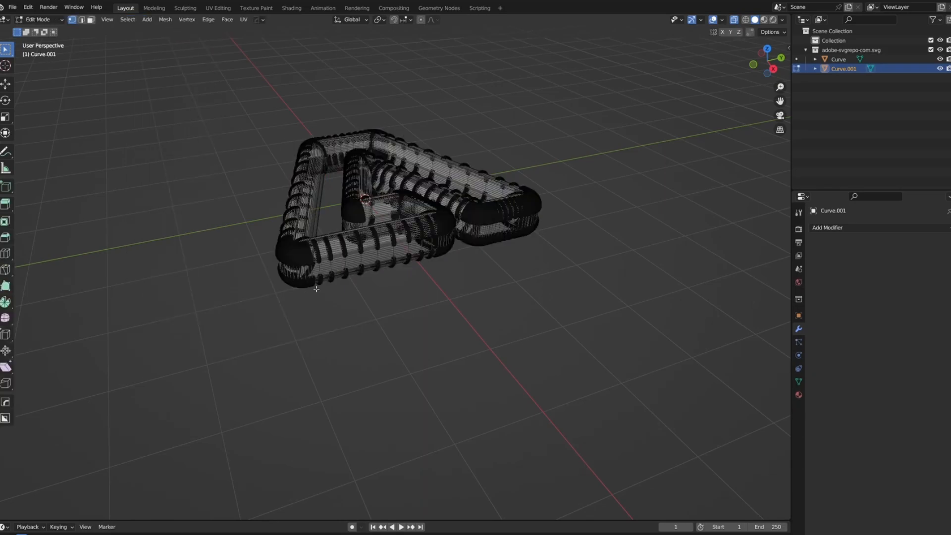
Turn off X-ray, examine the thick outer mesh's topology, and return to Object Mode.
scroll(317, 288, up, 6)
shift+middle_drag(365, 232, 342, 327)
click(735, 19)
scroll(466, 248, down, 1)
shift+middle_drag(466, 248, 400, 336)
scroll(400, 336, down, 5)
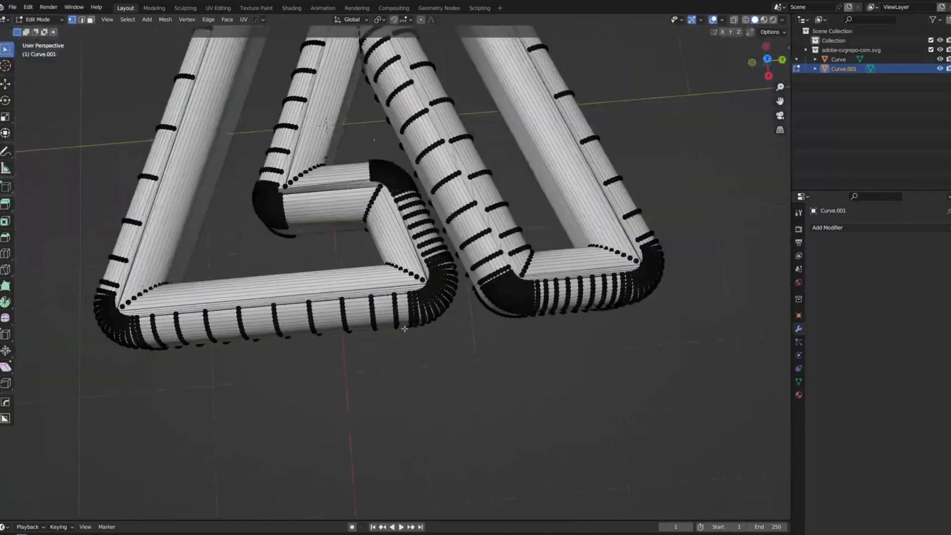
key(Tab)
Apply smooth shading to the thick outer logo mesh.
scroll(391, 274, up, 2)
right_click(391, 274)
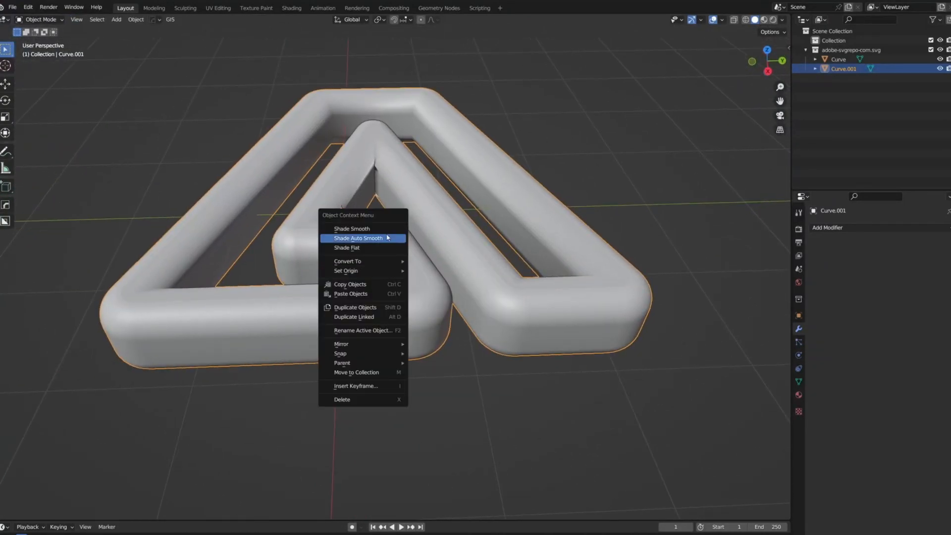
click(384, 229)
right_click(389, 263)
click(399, 264)
Examine the thick outer mesh's edge flow up close in edge select mode.
mouse_move(400, 266)
middle_down()
mouse_move(422, 263)
mouse_move(442, 289)
middle_up()
key(Tab)
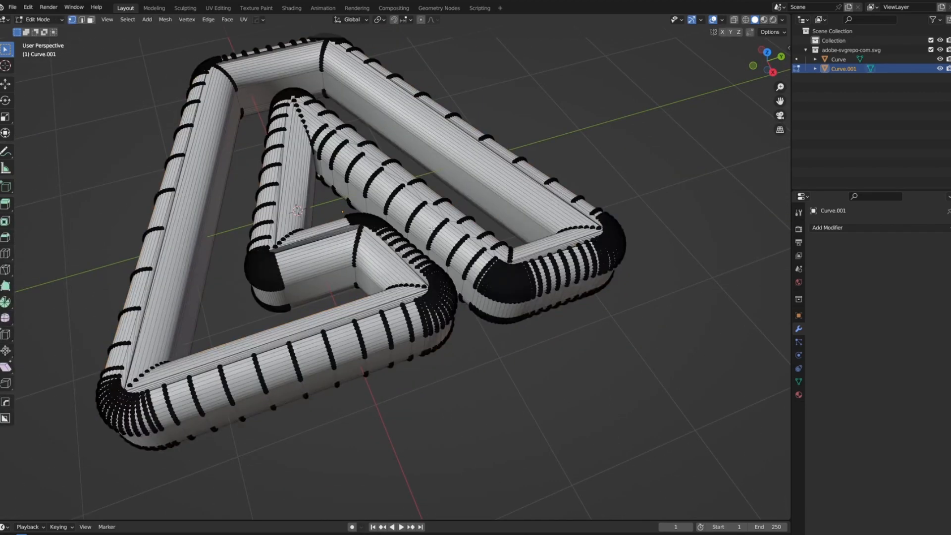
key(2)
scroll(323, 86, up, 5)
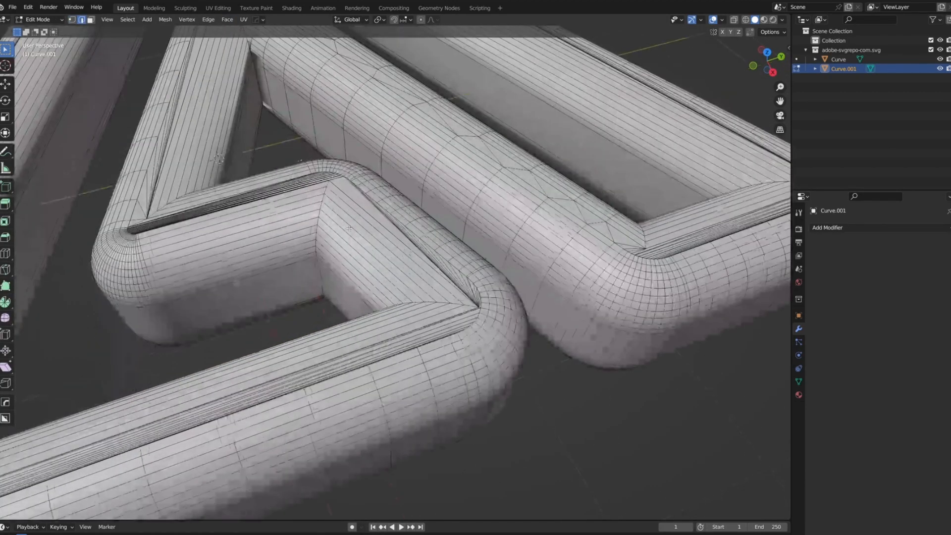
key(Tab)
scroll(349, 231, down, 6)
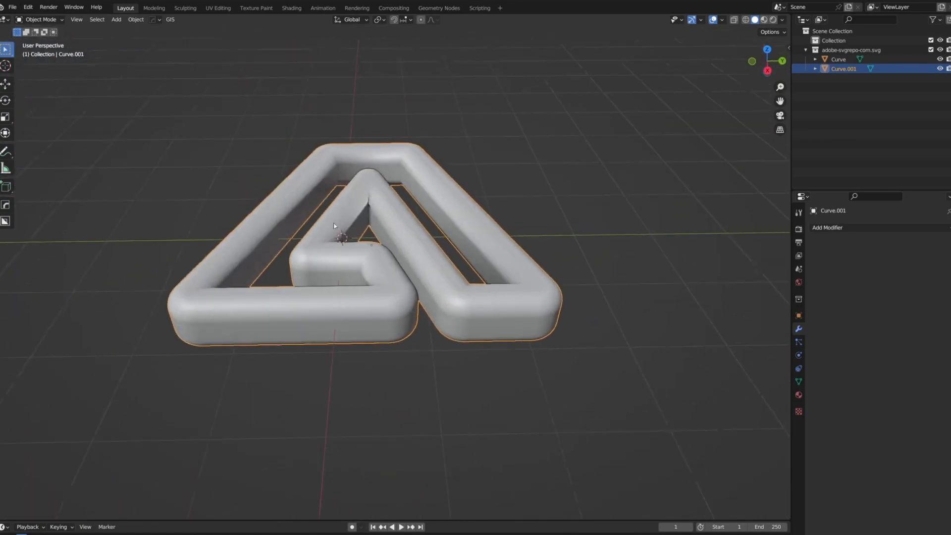
Add Collision physics to the thick outer mesh, set its viewport display to Wire, and select the thin inner mesh.
click(800, 355)
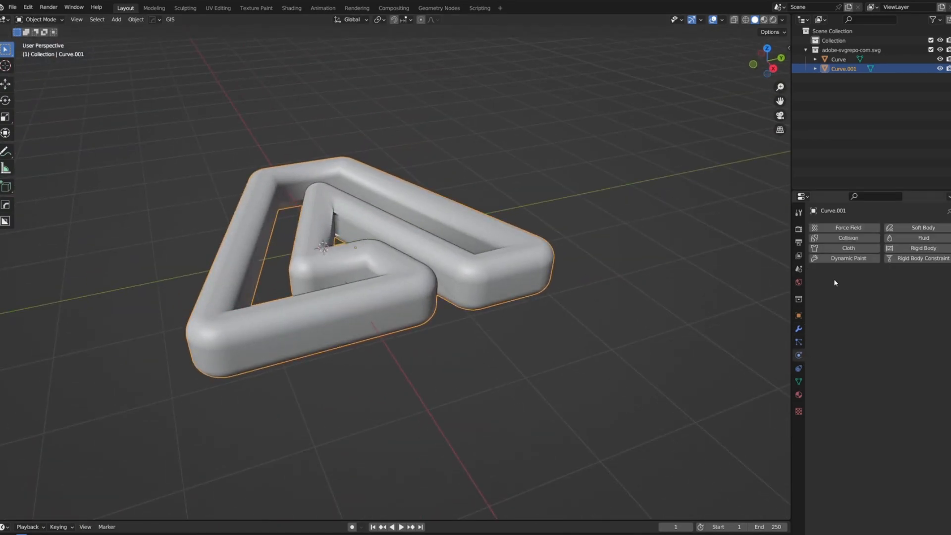
click(854, 241)
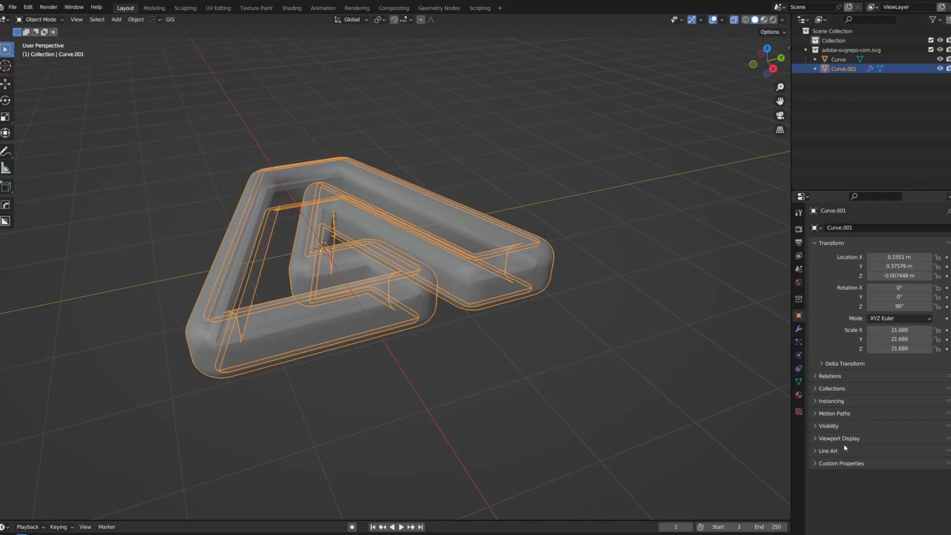
click(844, 444)
scroll(850, 449, down, 1)
click(881, 516)
click(885, 495)
middle_drag(483, 313, 484, 317)
scroll(480, 296, up, 2)
click(496, 288)
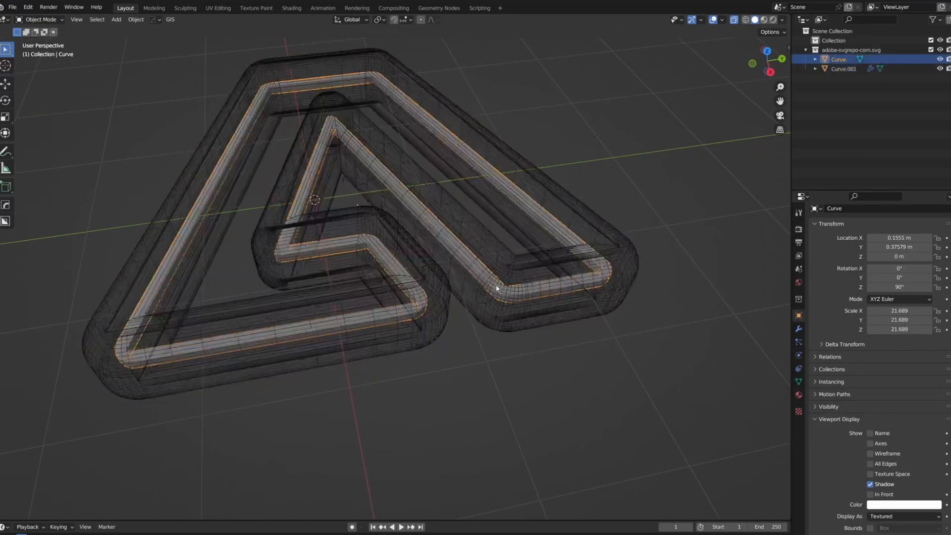
Add a Planar Decimate modifier with a 9° angle limit to the outer mesh, and a Weld modifier above it.
click(847, 228)
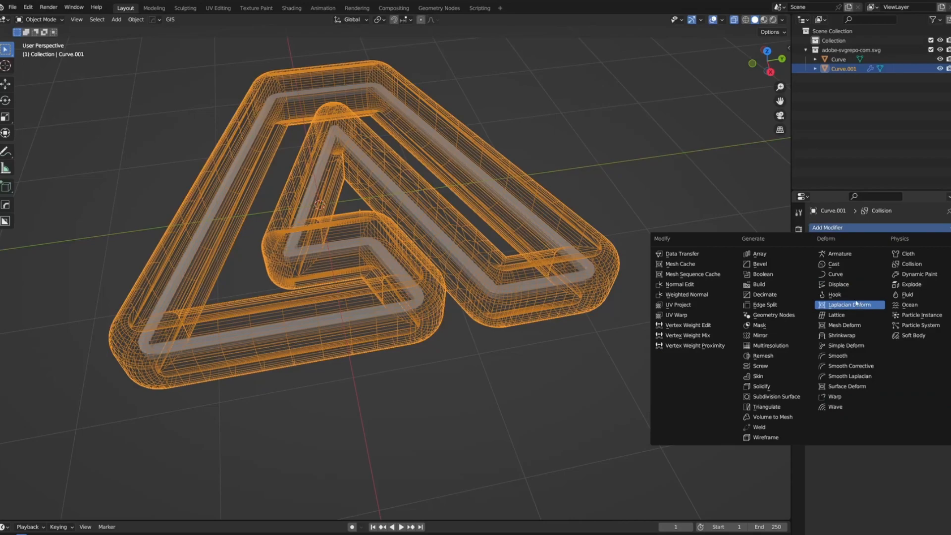
click(768, 295)
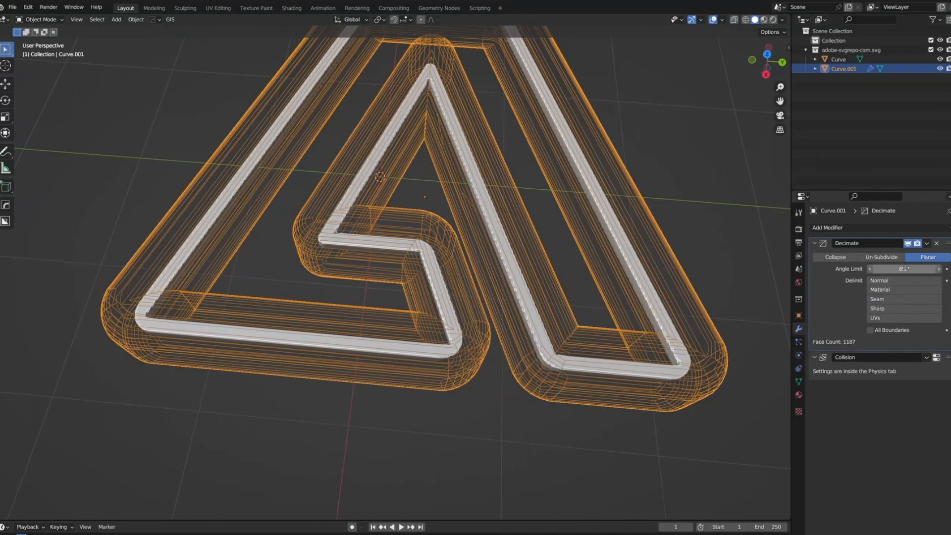
drag(904, 269, 909, 269)
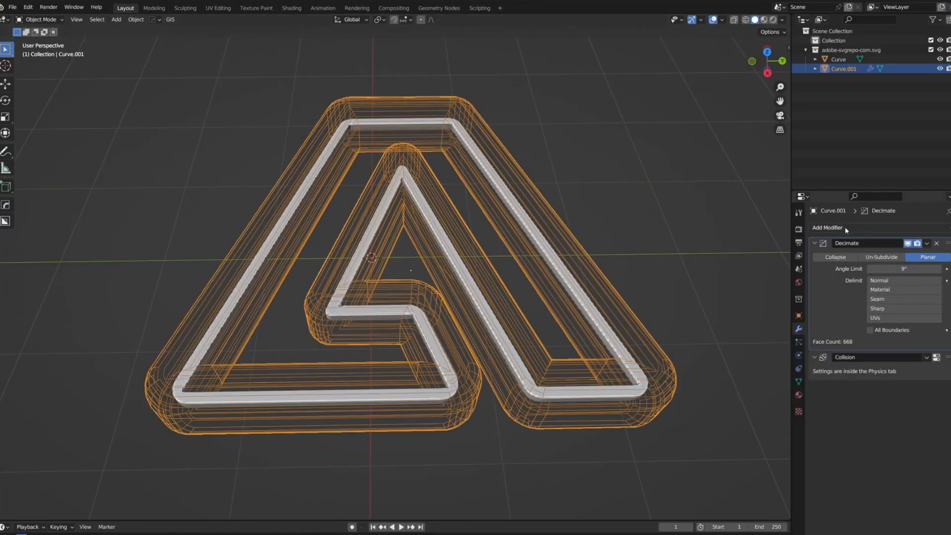
click(837, 227)
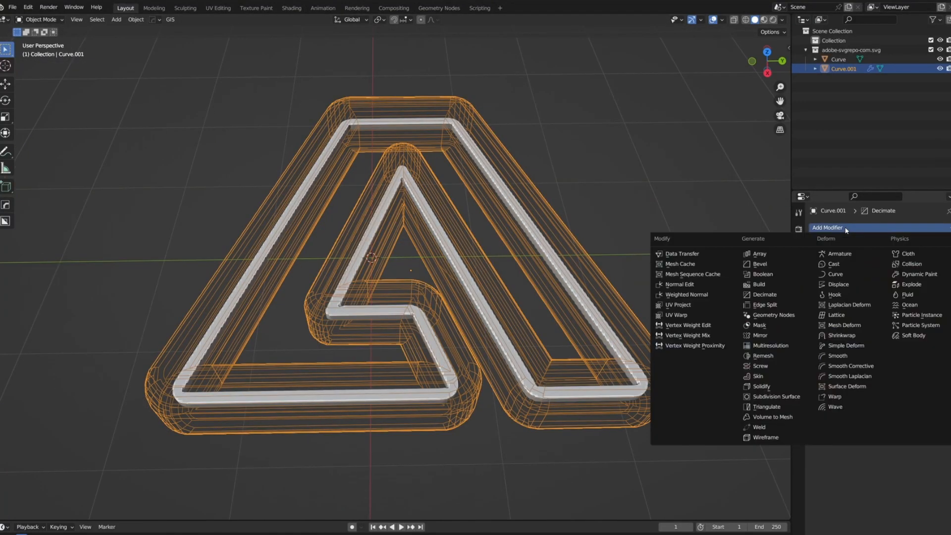
click(759, 428)
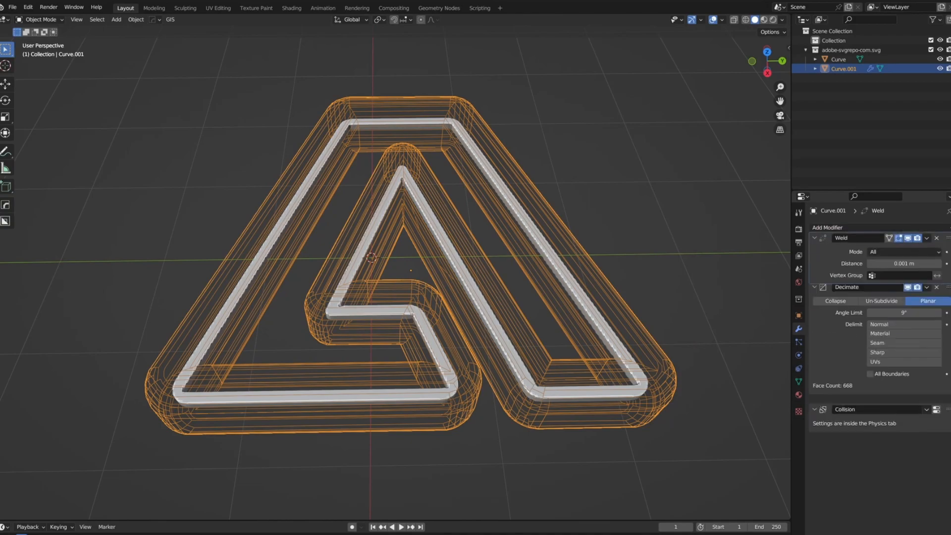
Fatten the inner mesh along its normals to nearly fill the wireframe shell, and return to Object Mode.
key(alt+s)
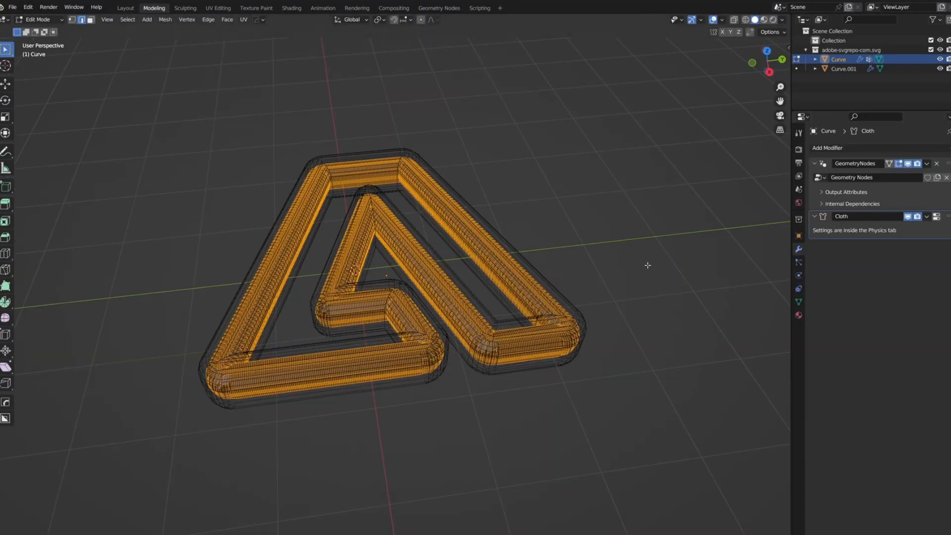
key(Tab)
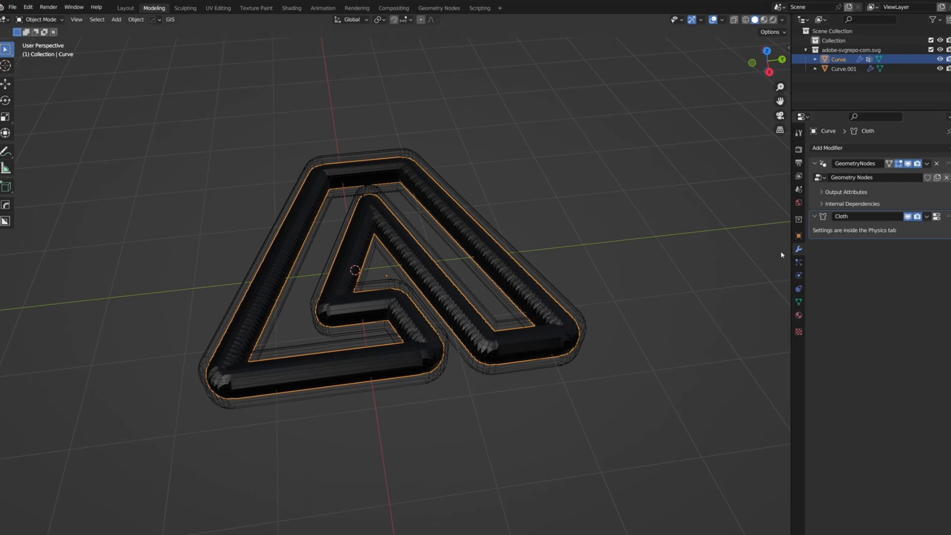
Set the inner mesh's cloth simulation to 10 Quality Steps and its Vertex Mass to 10 kg.
click(799, 275)
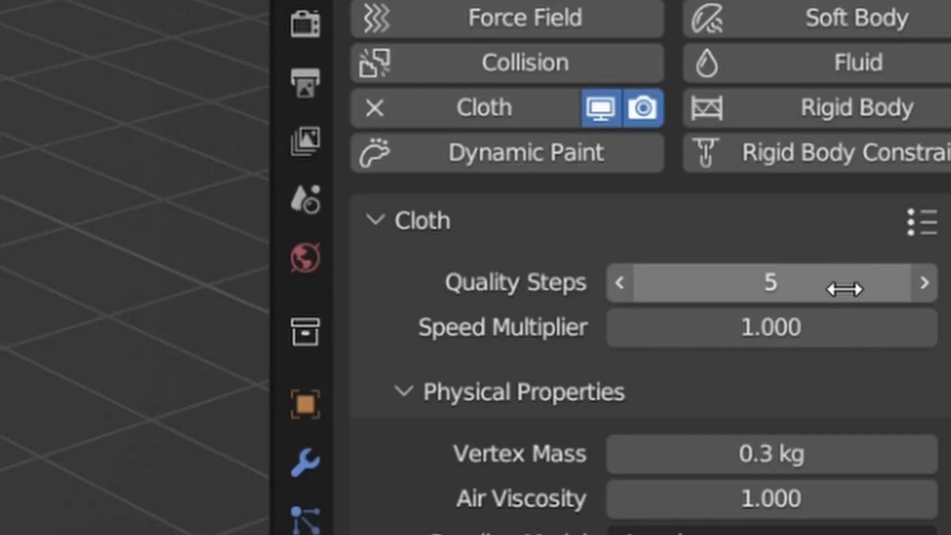
click(844, 289)
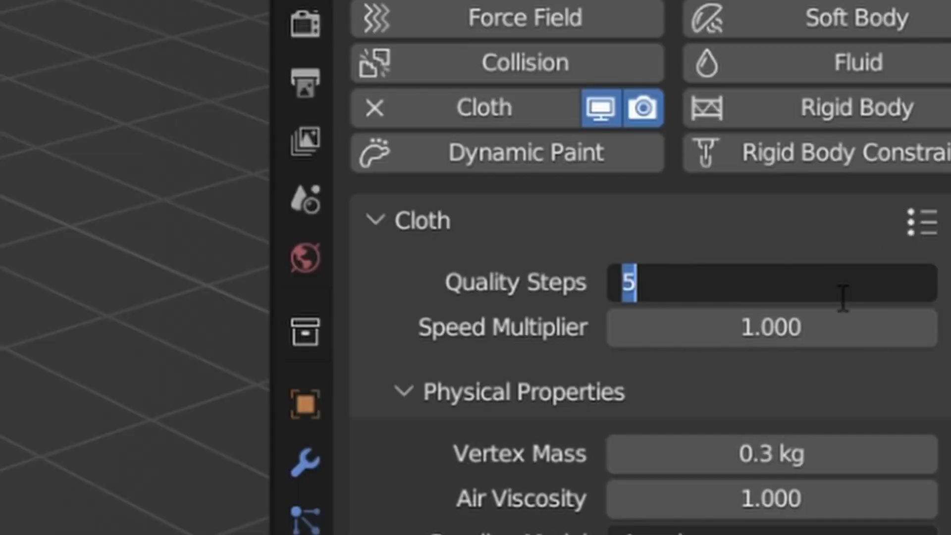
text(10)
key(Return)
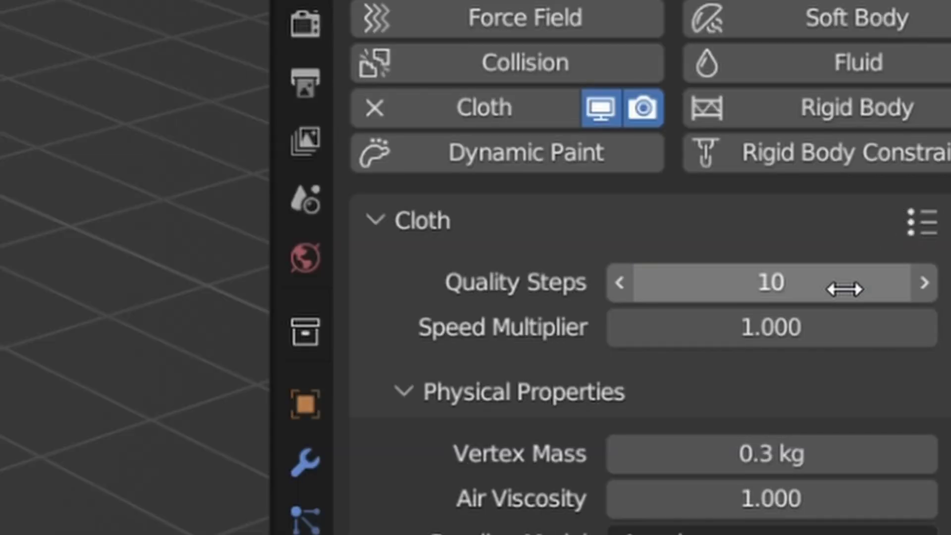
click(834, 467)
text(10)
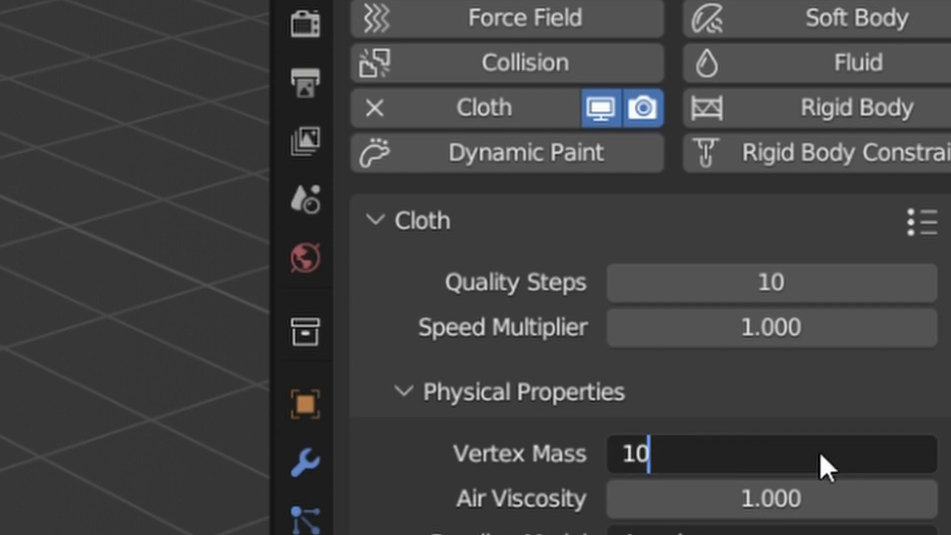
key(Return)
Enable cloth Pressure on the inner mesh and set it to 200.
scroll(569, 232, down, 10)
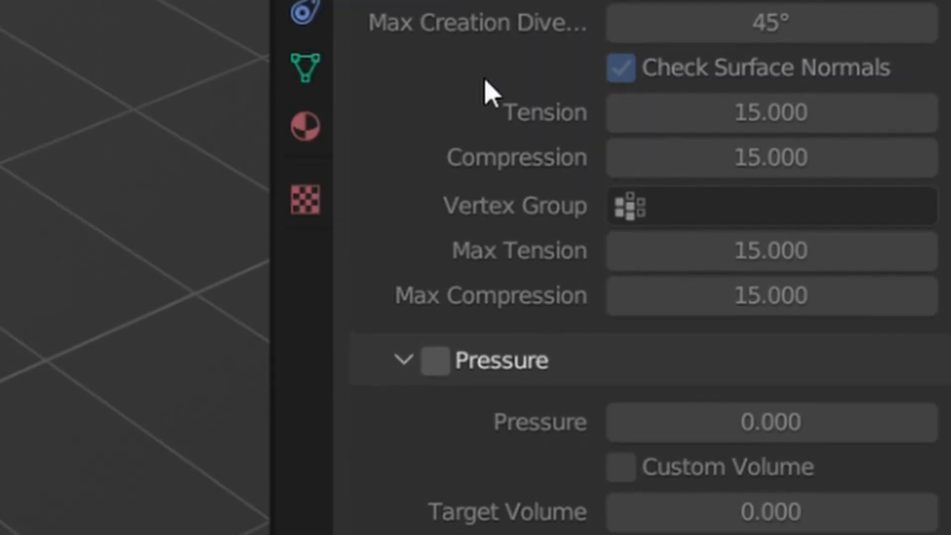
click(437, 364)
click(704, 427)
text(200)
key(Return)
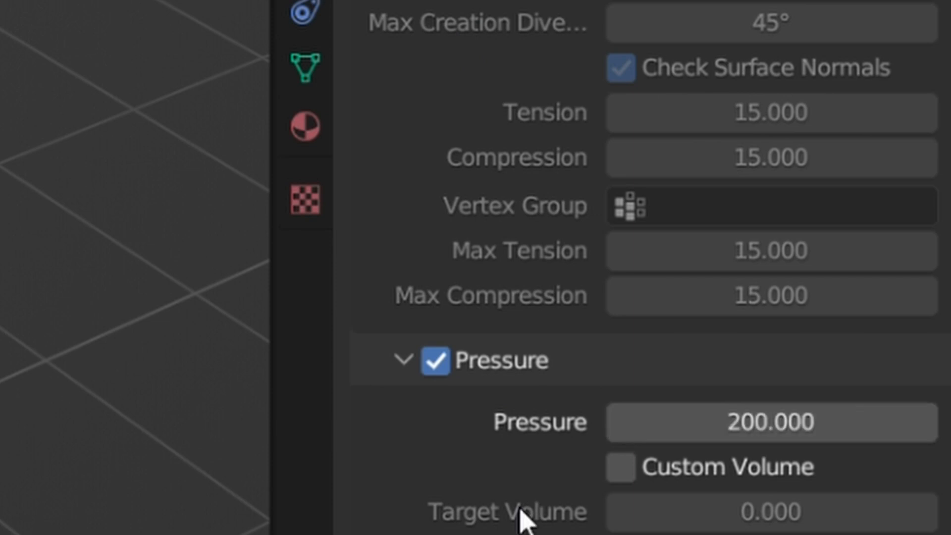
Set the cloth cache's simulation end frame to 80.
scroll(527, 520, down, 10)
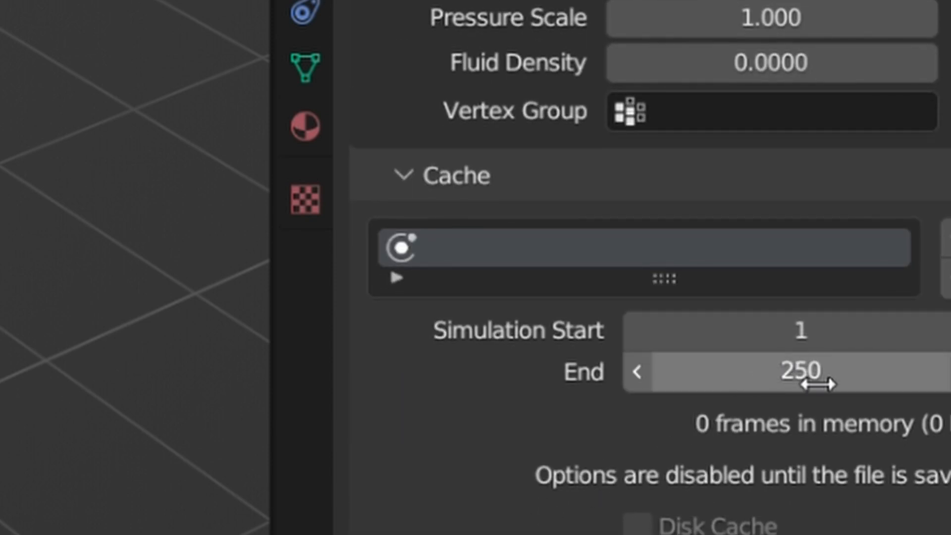
click(817, 382)
text(80)
key(Return)
Enable Dynamic Mesh in the inner mesh's cloth Shape settings.
scroll(782, 491, down, 8)
scroll(782, 490, down, 10)
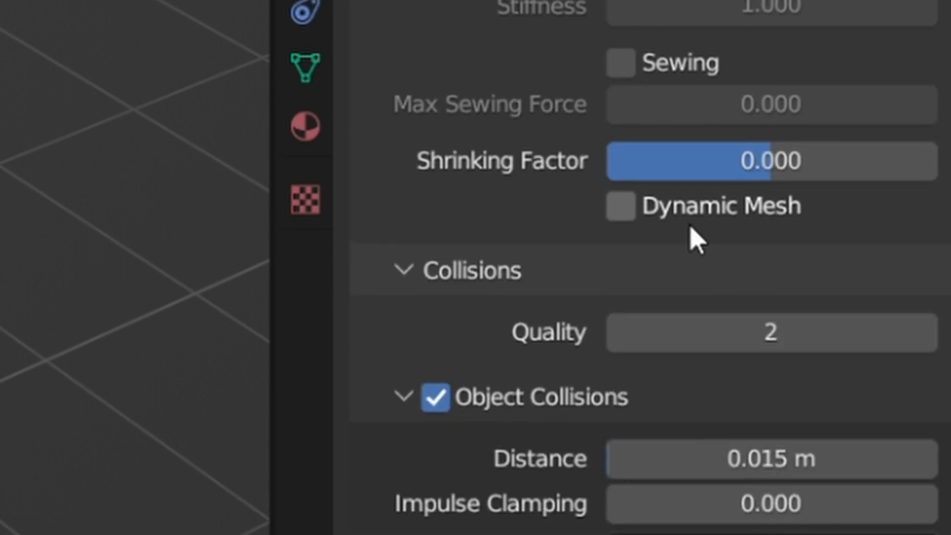
click(623, 206)
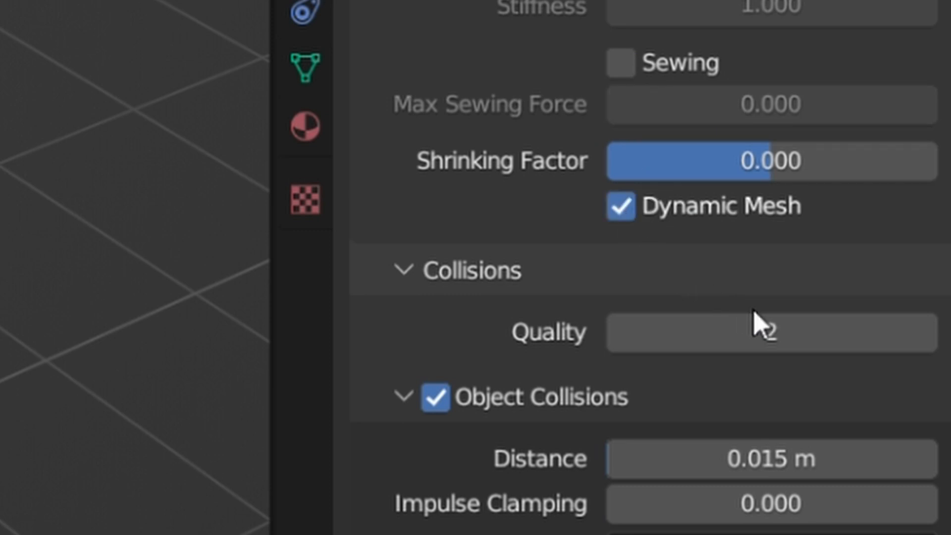
Set the cloth's collision Quality to 10 and the object collision Distance to 0.005 m.
click(781, 334)
text(10)
key(Return)
click(753, 456)
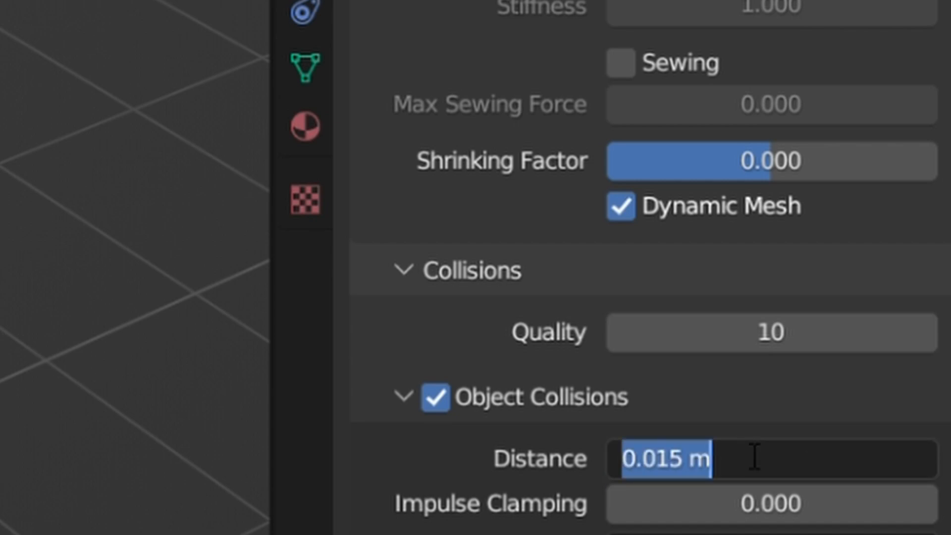
text(.)
key(Return)
Enable Self Collisions for the cloth and lower the Gravity field weight to its minimum.
scroll(741, 452, down, 5)
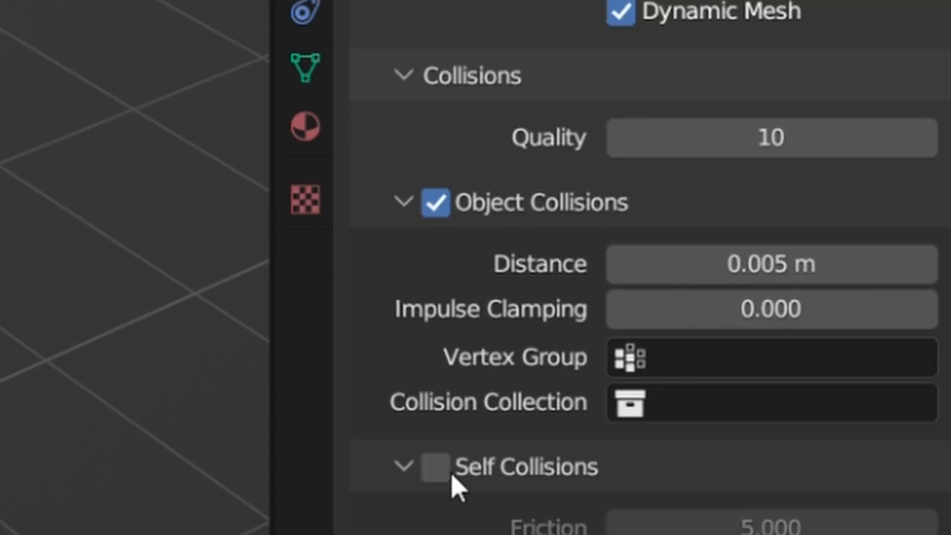
click(436, 467)
scroll(669, 495, down, 15)
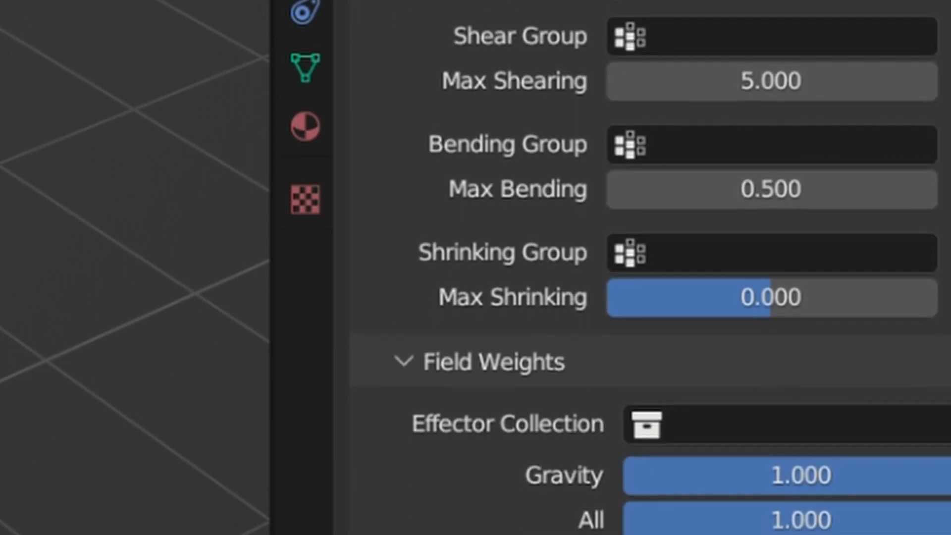
drag(803, 464, 626, 466)
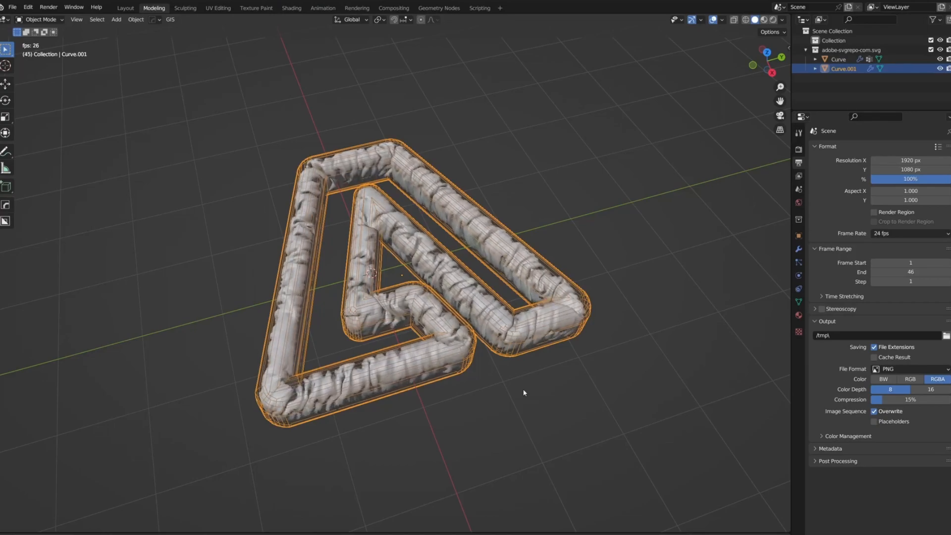
Apply the simulated inner mesh's Geometry Nodes and Cloth modifiers, and add a Subdivision Surface modifier.
middle_drag(349, 278, 421, 285)
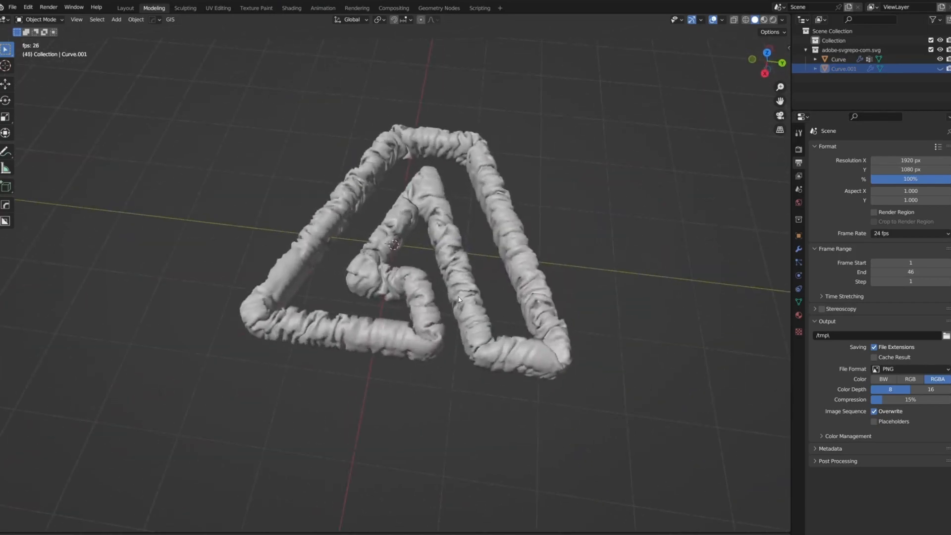
click(465, 325)
scroll(465, 325, up, 4)
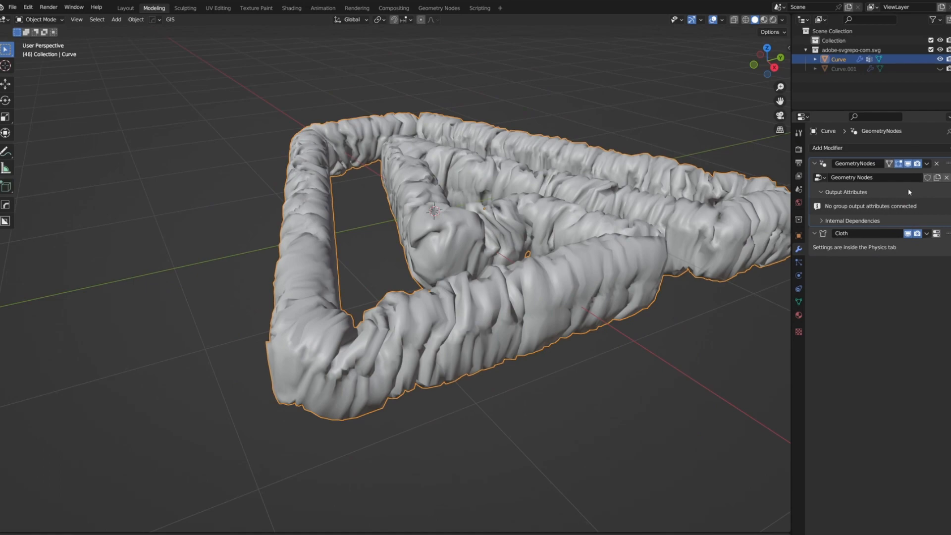
key(ctrl+x)
key(ctrl+x)
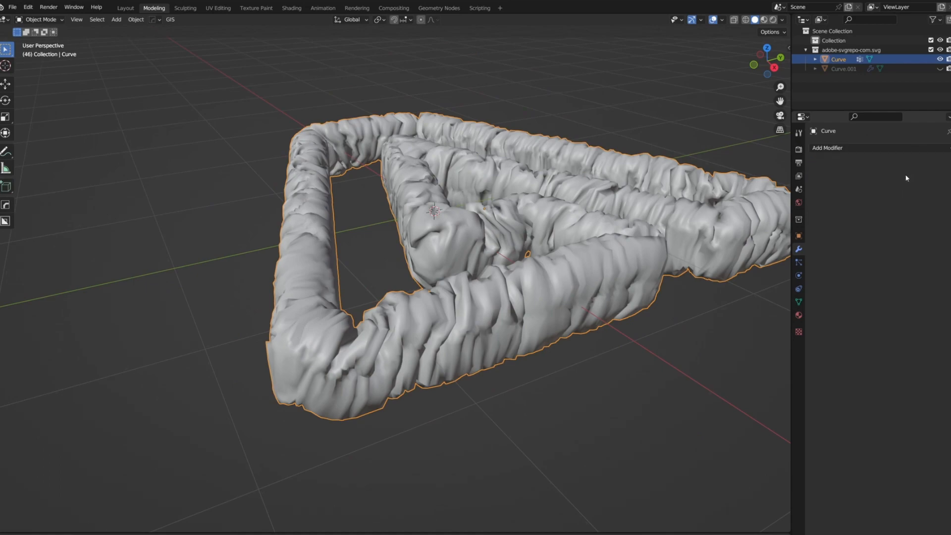
click(840, 147)
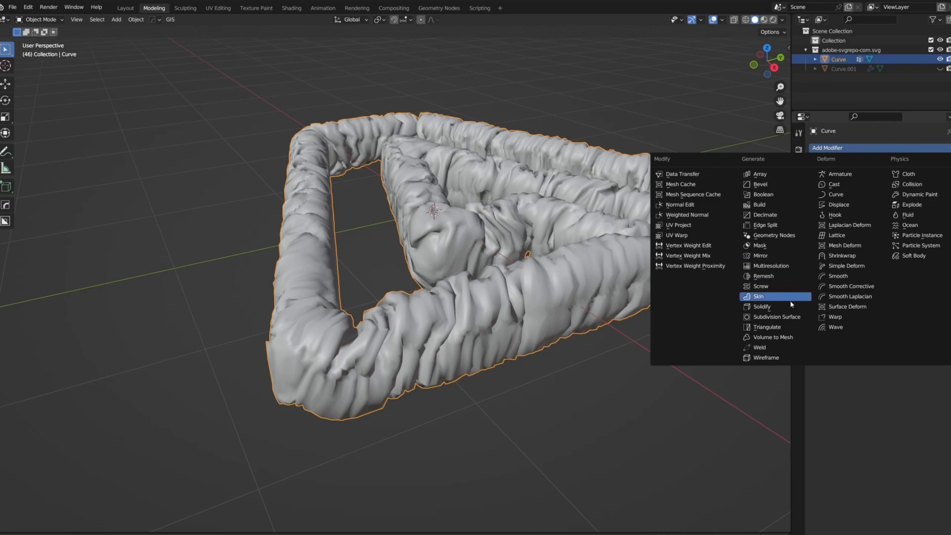
click(790, 319)
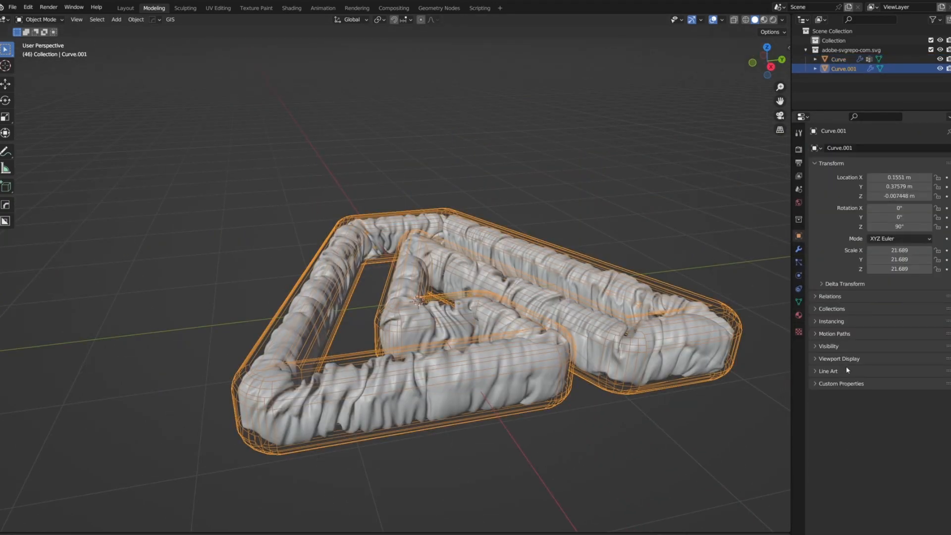
Display the outer shell as Solid in the viewport and set its Solidify thickness to -0.001 m.
click(851, 359)
click(888, 455)
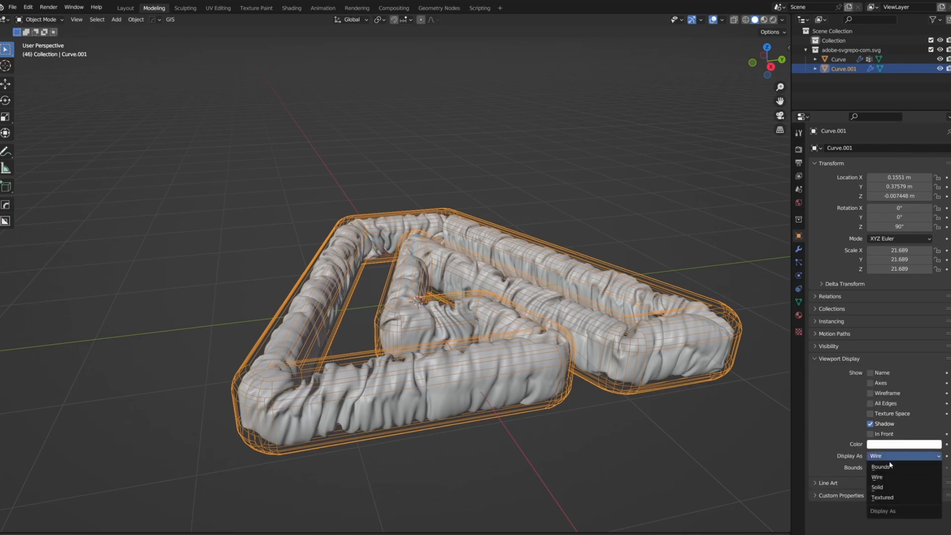
click(877, 488)
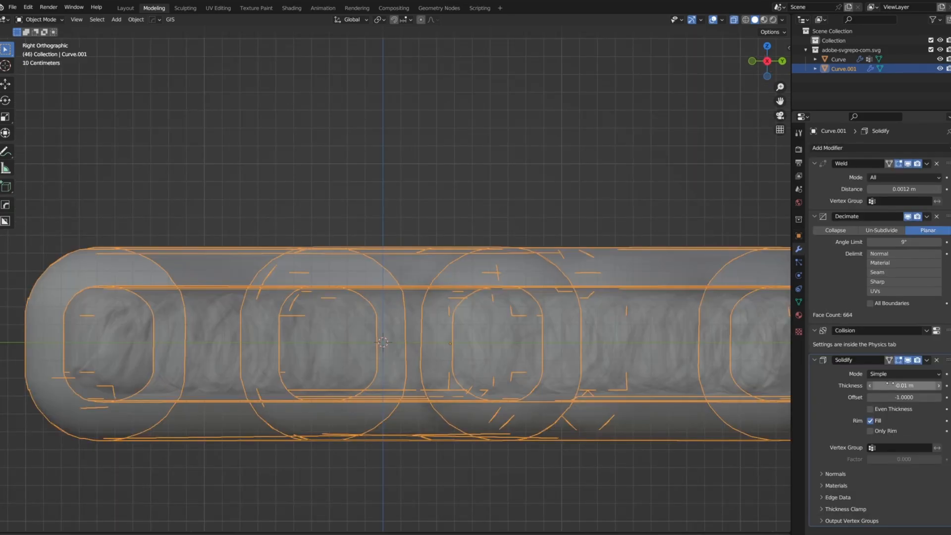
drag(904, 385, 929, 385)
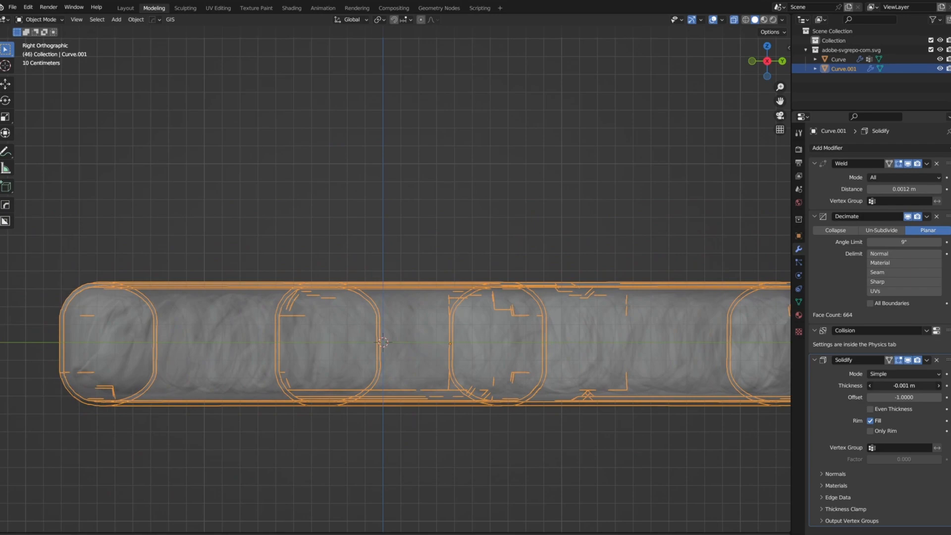
middle_drag(595, 347, 595, 344)
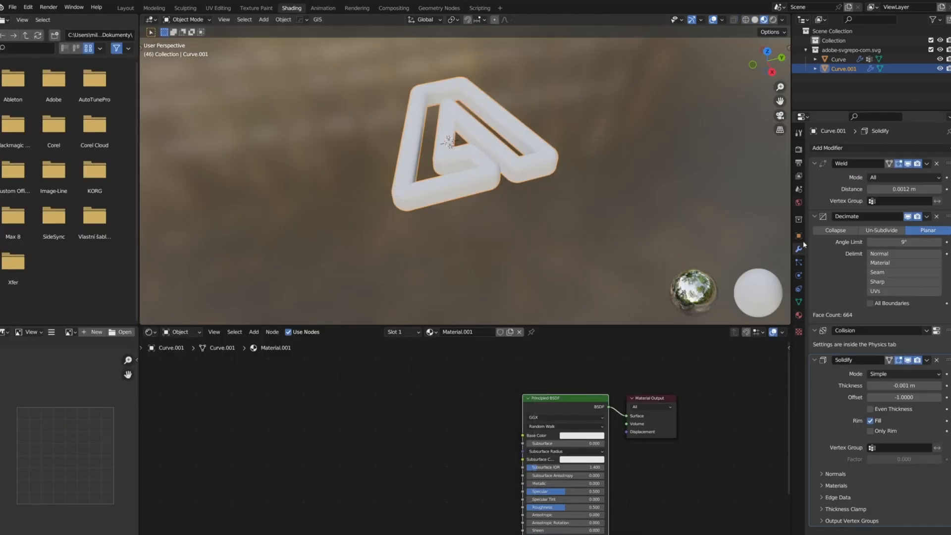
Add a cube mesh and move it beside the logo's base.
key(shift+a)
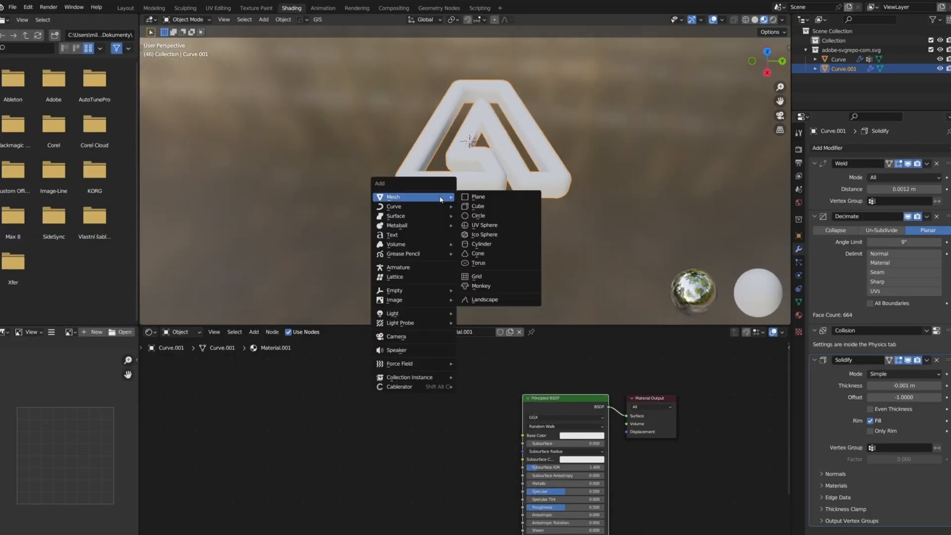
click(484, 206)
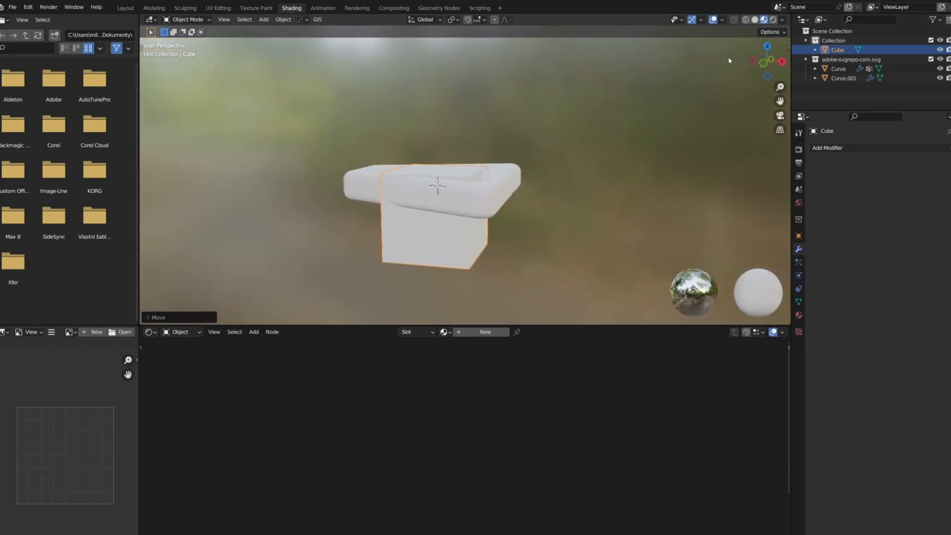
click(764, 63)
key(g)
click(739, 151)
Flatten the cube along Z and align it vertically with the logo's thickness.
key(s)
key(z)
click(648, 175)
key(g)
key(z)
click(648, 174)
key(s)
key(z)
click(647, 175)
Apply the block's scale and try an edge bevel on it in Edit Mode.
key(Tab)
key(ctrl+b)
right_click(664, 185)
key(Tab)
key(ctrl+a)
key(s)
key(Tab)
key(ctrl+b)
scroll(682, 207, up, 7)
click(682, 207)
Narrow the block along X to about 0.58 of its size and place it along X near the logo's base.
click(767, 46)
key(s)
key(x)
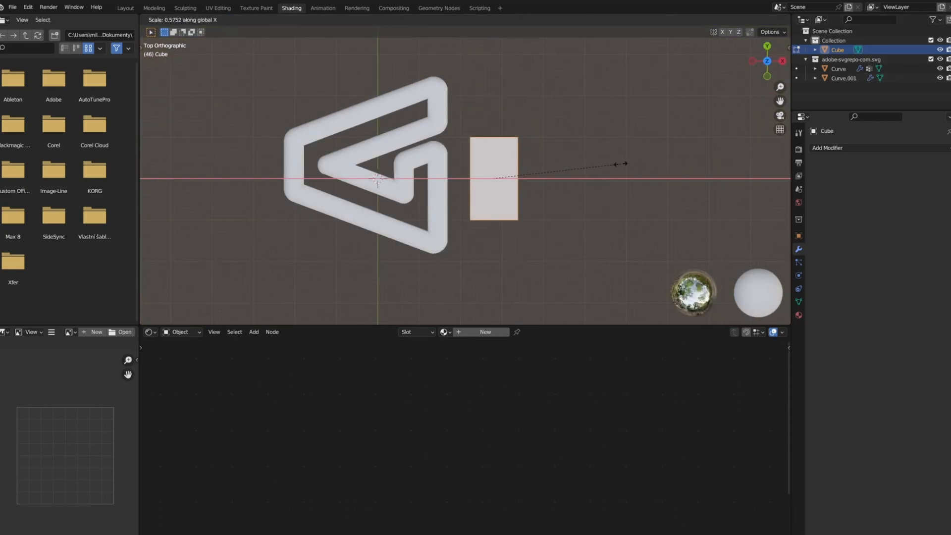
click(620, 163)
key(g)
key(x)
click(612, 165)
Stretch the block along Y and centre it under the logo to match the logo's width.
key(s)
key(y)
click(743, 158)
key(g)
key(y)
click(739, 144)
key(s)
key(y)
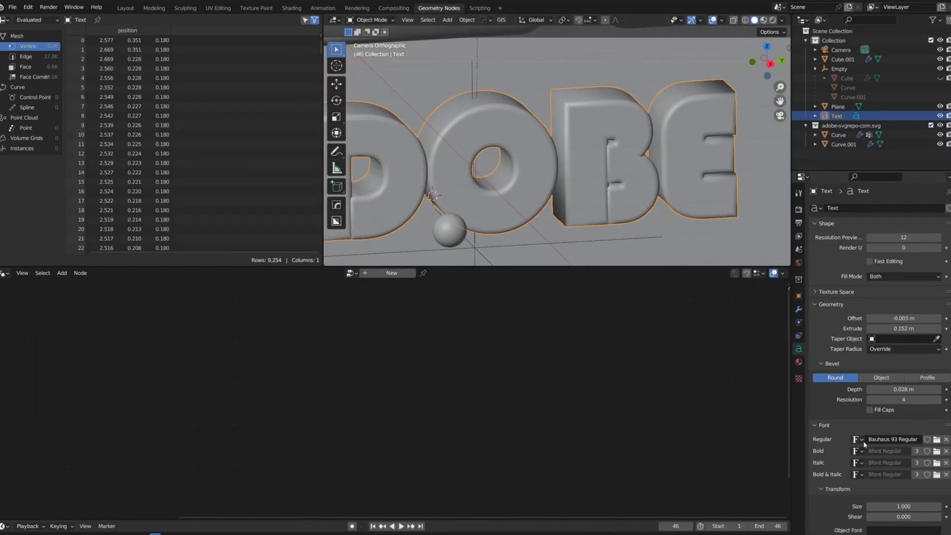
Fine-tune the ADOBE text's layout in the settings below its font options.
scroll(863, 442, down, 4)
mouse_move(904, 242)
mouse_down()
mouse_move(888, 242)
mouse_move(899, 243)
mouse_up()
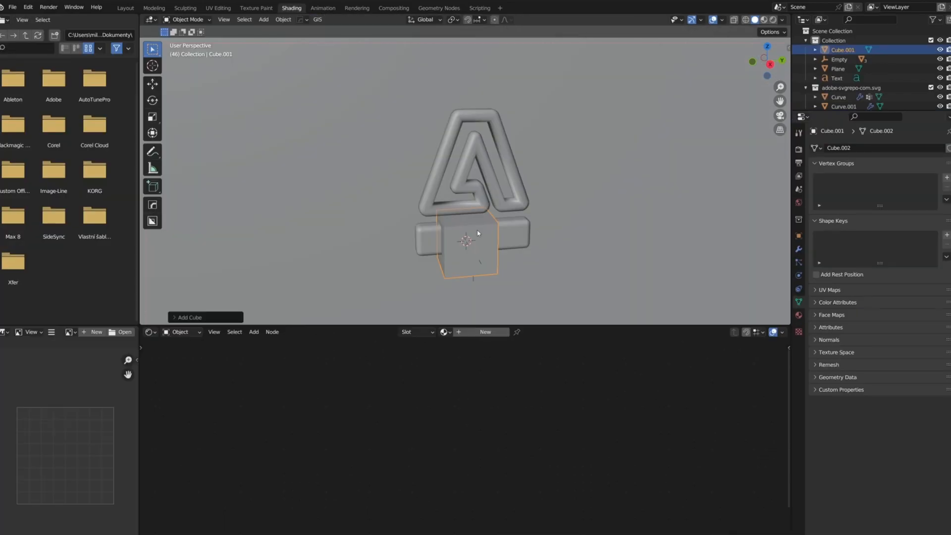
Scale the new cube up about 18.5 times around the logo and open the Geometry Nodes workspace.
key(s)
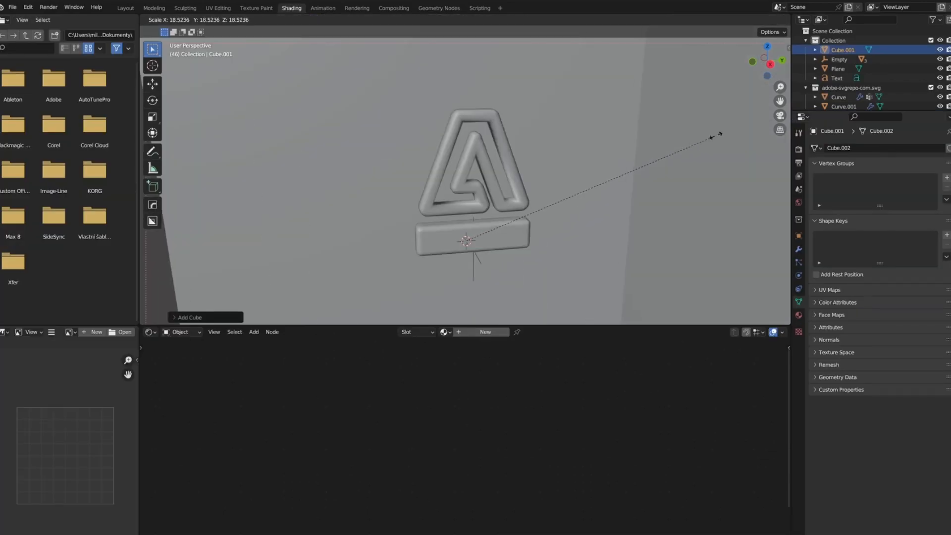
click(447, 8)
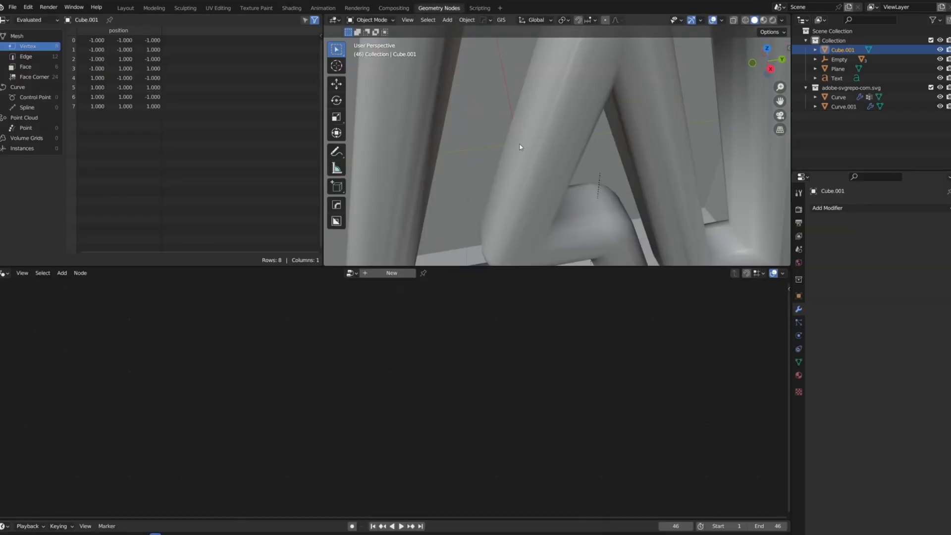
scroll(521, 148, down, 10)
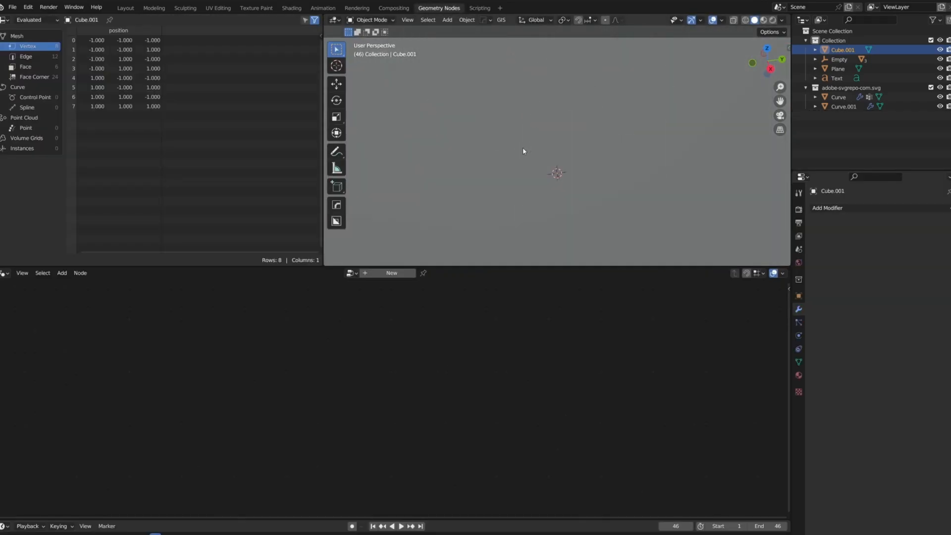
Create a geometry node tree on the large cube and insert a Mesh to Volume node before the output.
click(392, 273)
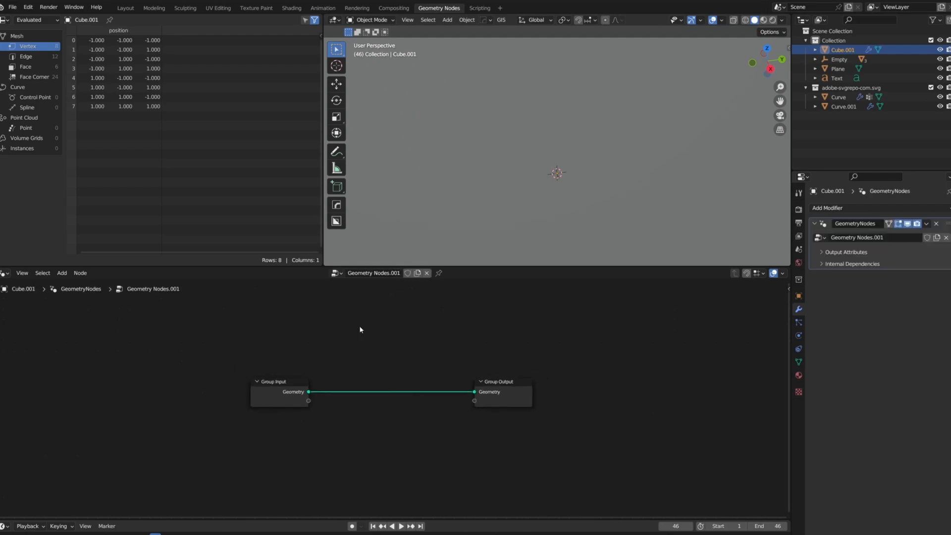
key(shift+a)
click(321, 249)
text(mesh to)
click(347, 351)
Insert a Distribute Points in Volume node between Mesh to Volume and the Group Output.
key(shift+a)
click(445, 309)
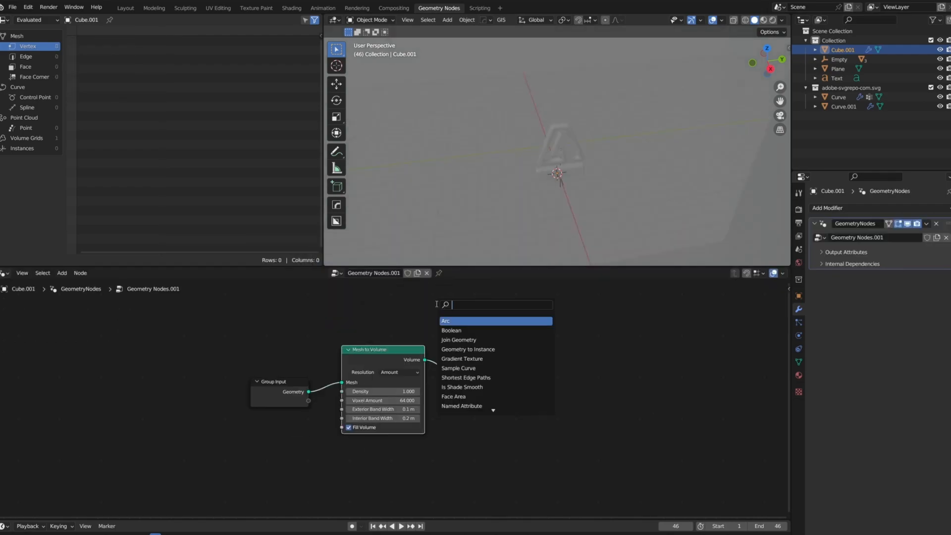
text(distribute)
click(461, 347)
drag(613, 396, 627, 388)
middle_drag(560, 166, 511, 198)
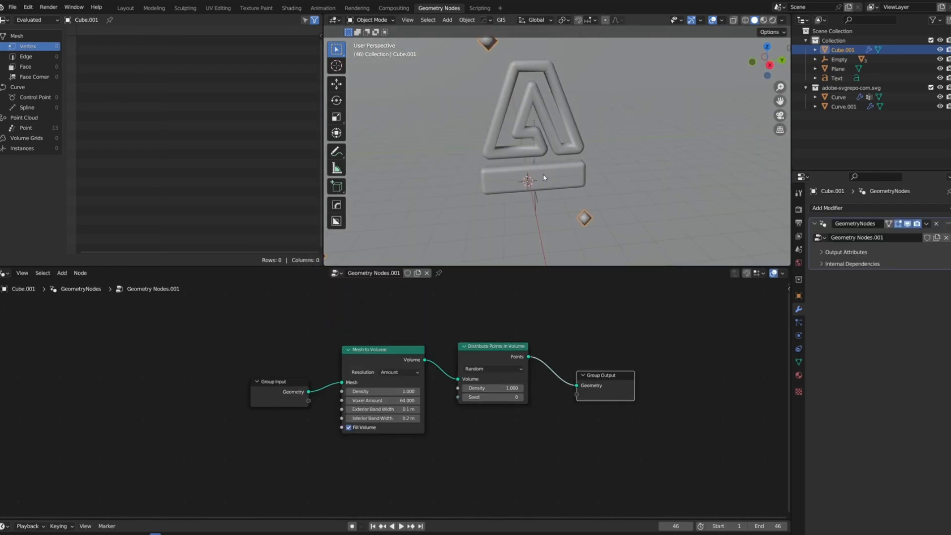
Add a camera matching the current view and reposition it to frame the logo and its base block.
key(shift+a)
click(490, 323)
key(ctrl+alt+KP_0)
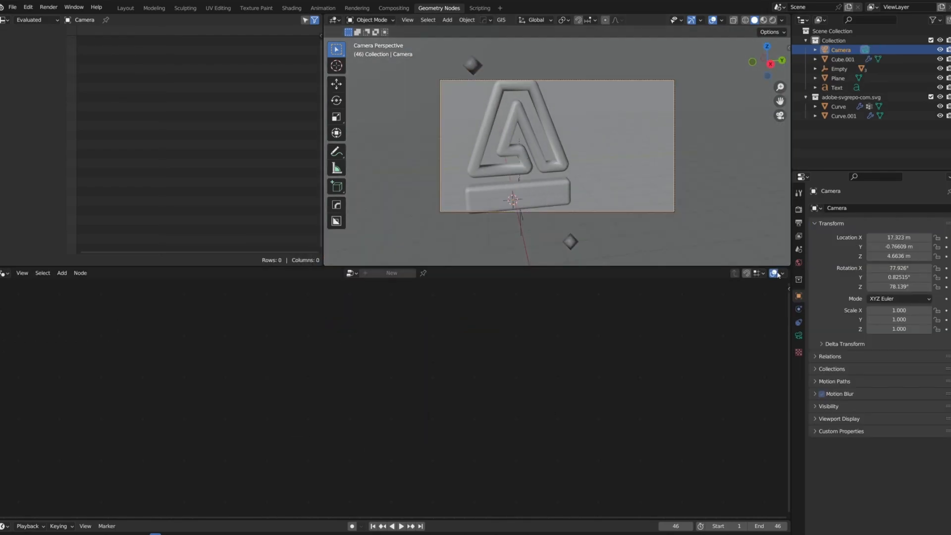
key(g)
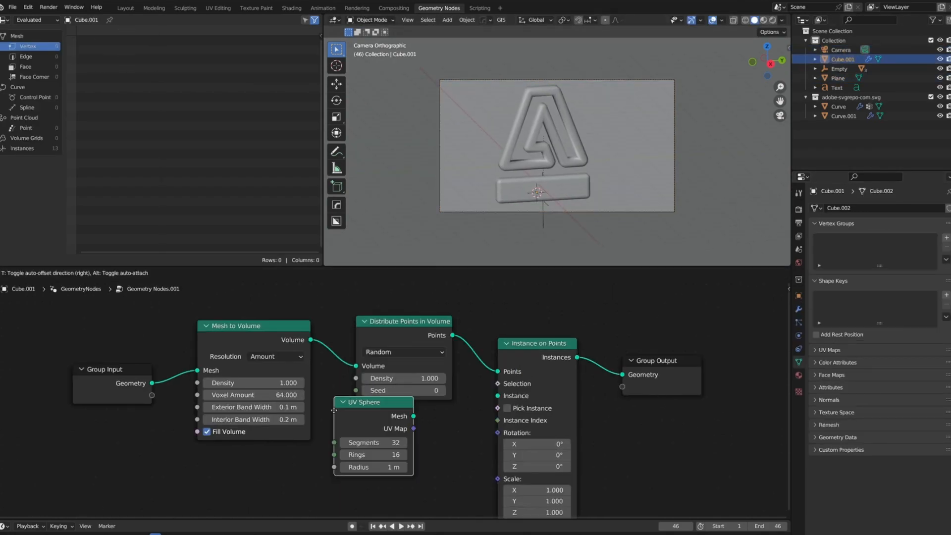
Use the UV Sphere as the instance on the distributed points and add a Scale Instances node before the Group Output.
key(shift+a)
text(map)
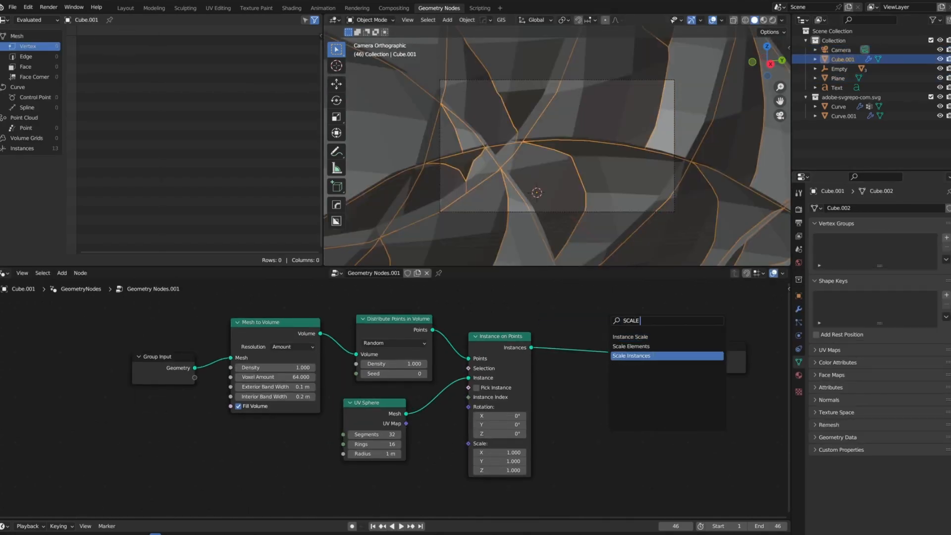
click(619, 356)
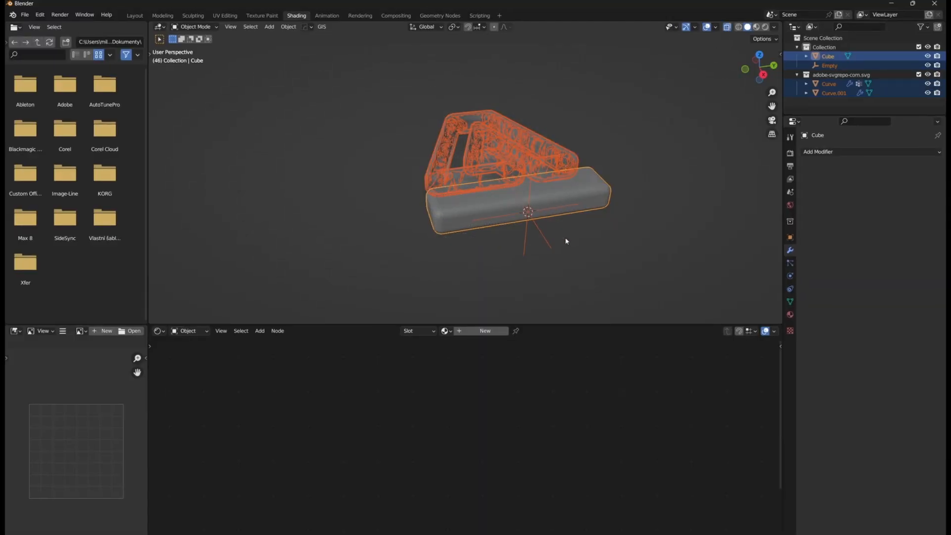
Parent the base block and both logo curves to the empty using Object (Keep Transform).
shift+click(547, 243)
key(ctrl+p)
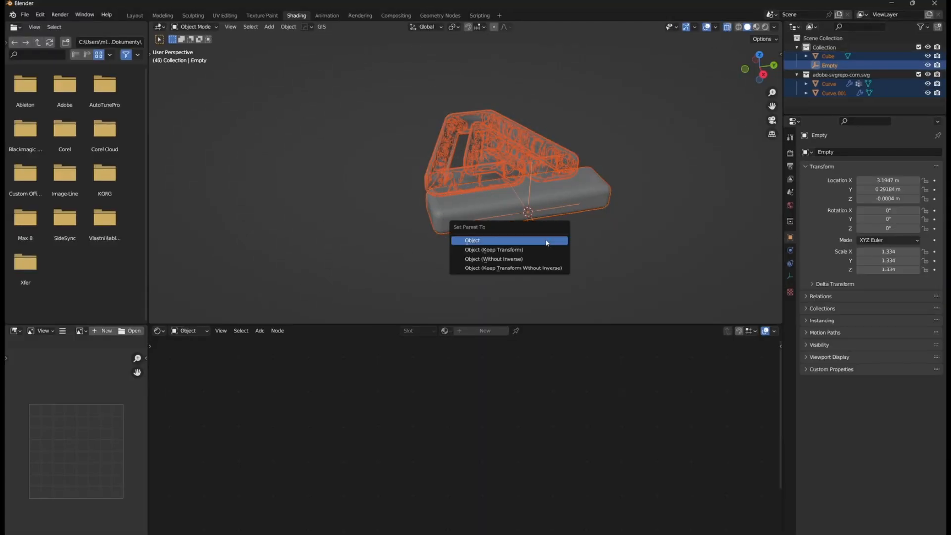
click(546, 249)
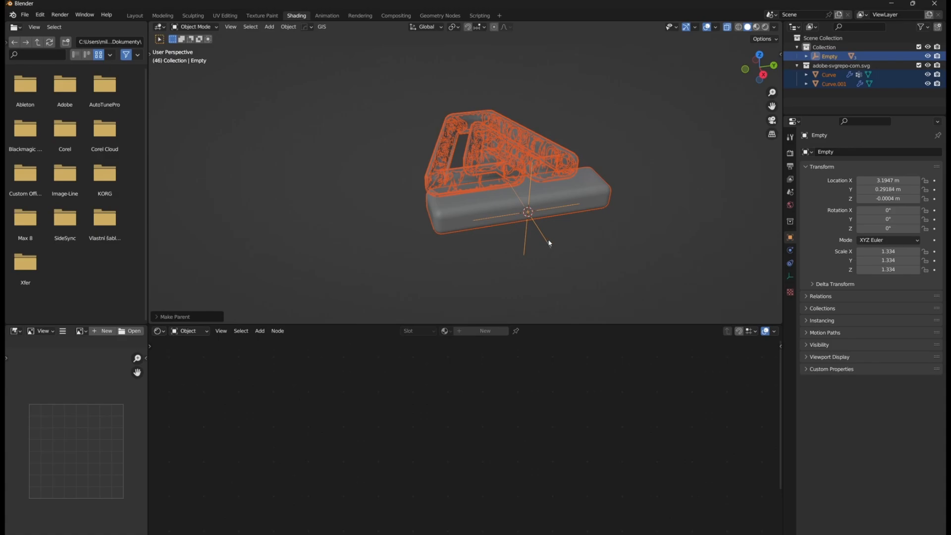
click(549, 243)
key(Escape)
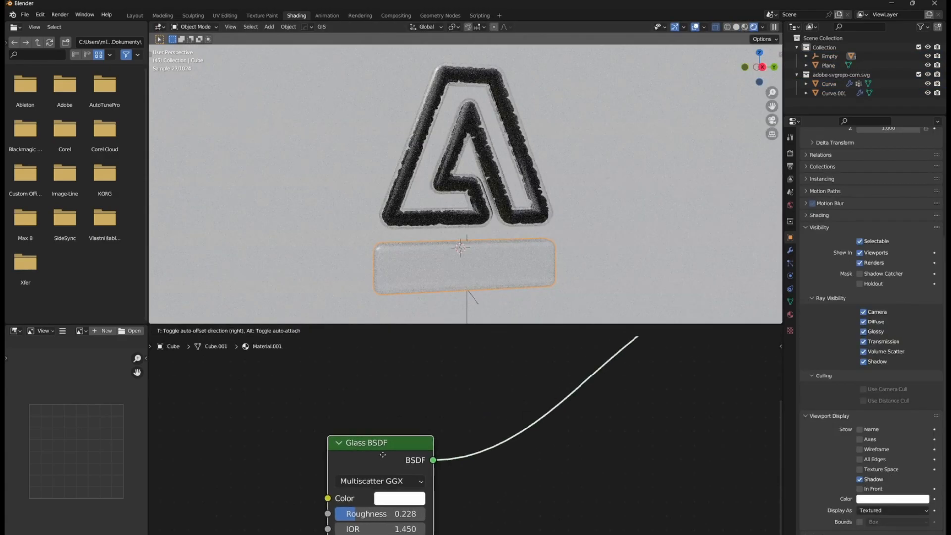
Add a Transparent BSDF node above the Glass BSDF in the base block's material.
drag(383, 455, 377, 476)
scroll(406, 427, down, 9)
scroll(427, 385, up, 1)
middle_drag(427, 385, 446, 423)
key(shift+a)
click(420, 378)
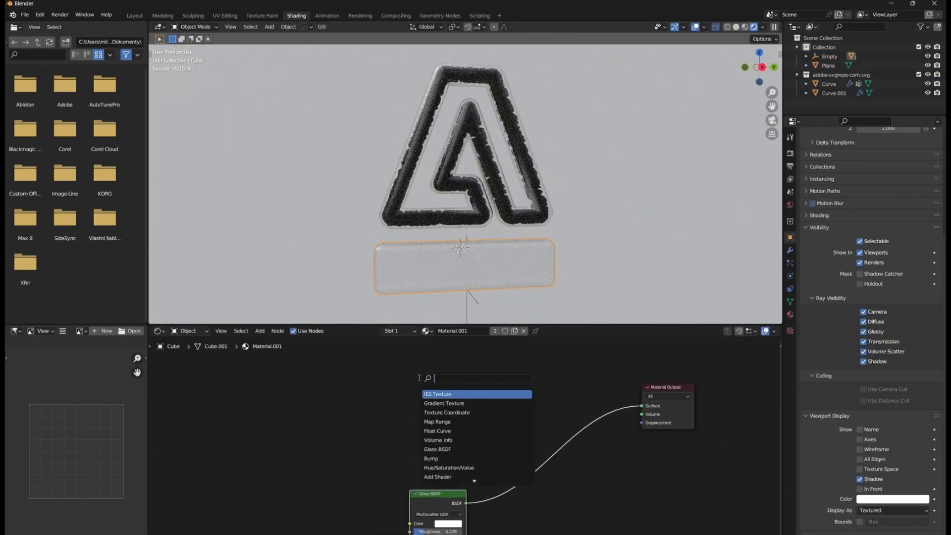
key(Down)
key(Return)
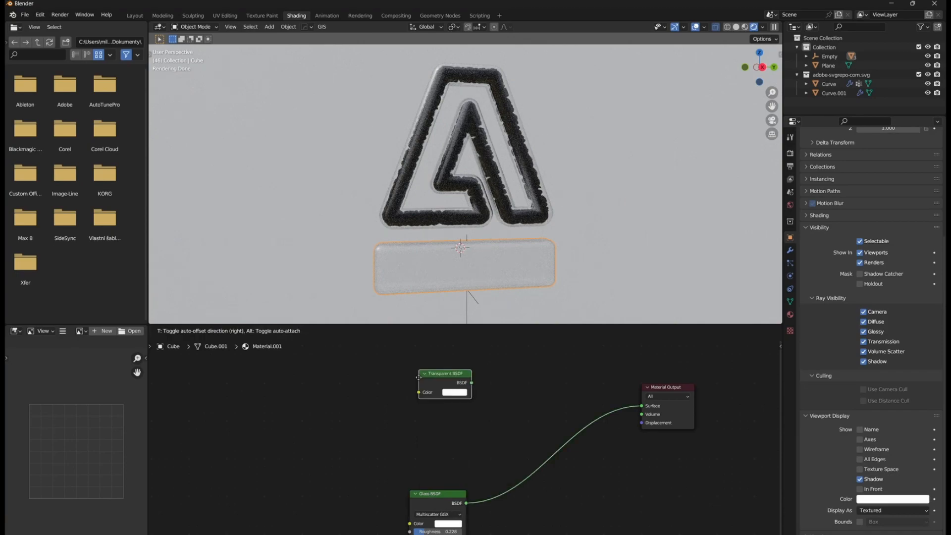
Add a Mix Shader node and feed it the Transparent BSDF and the Glass BSDF.
click(502, 366)
text(mi)
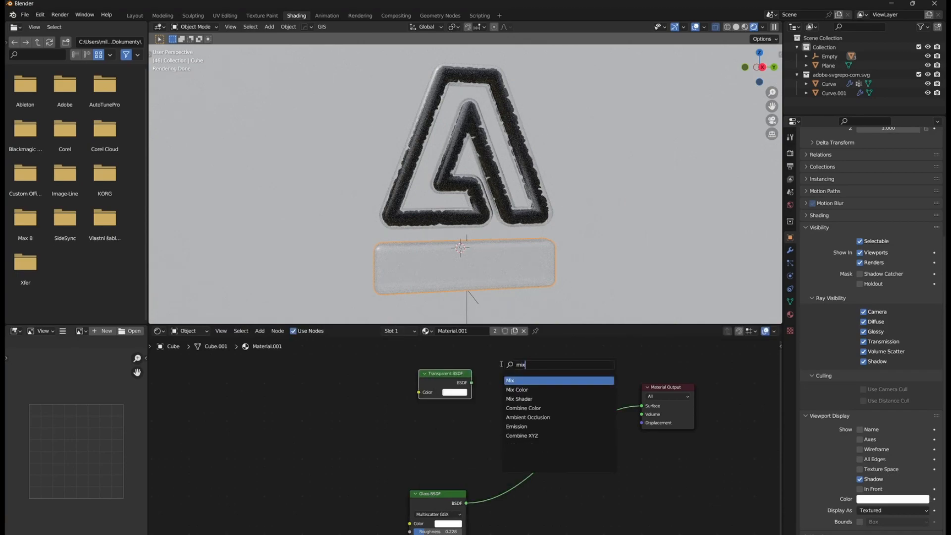
text(x)
key(Return)
click(533, 391)
drag(439, 389, 414, 403)
drag(448, 395, 530, 415)
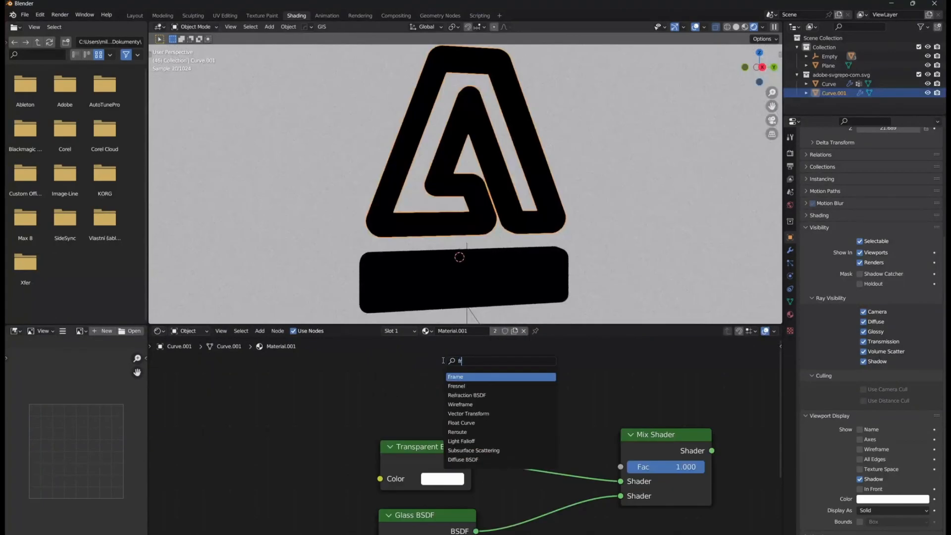
Add a Fresnel node to the glass material and run its Fac output into a new Color Ramp node.
key(Return)
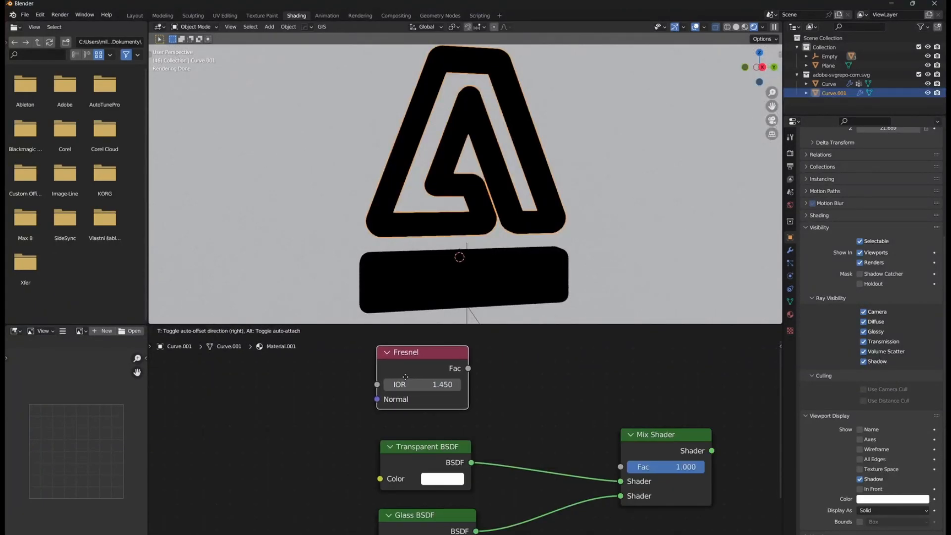
click(406, 377)
drag(468, 368, 503, 371)
text(colo)
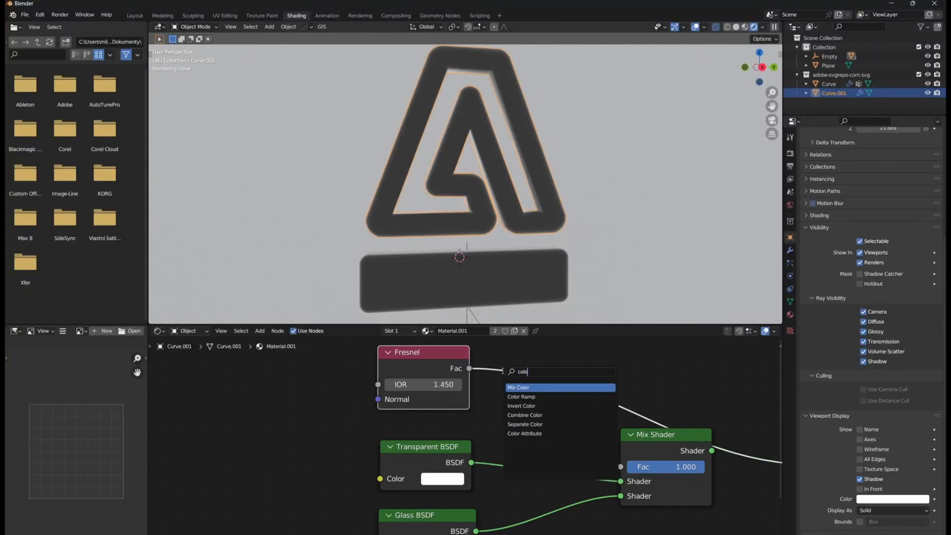
key(Return)
click(525, 350)
scroll(546, 425, down, 3)
middle_drag(550, 429, 461, 390)
drag(569, 420, 590, 420)
click(622, 455)
scroll(506, 368, down, 2)
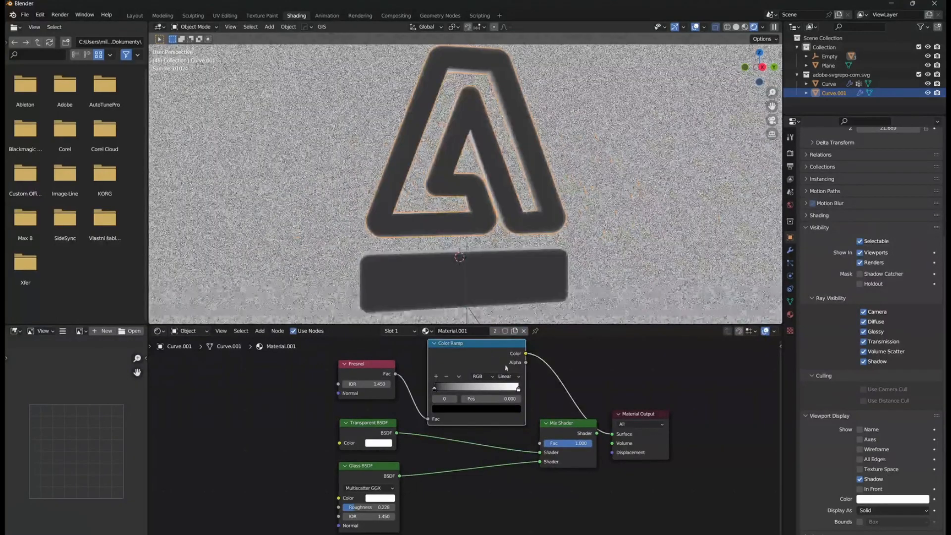
Move the Color Ramp's white stop well toward the black stop to narrow the gradient.
scroll(506, 367, up, 1)
drag(524, 408, 458, 399)
click(524, 392)
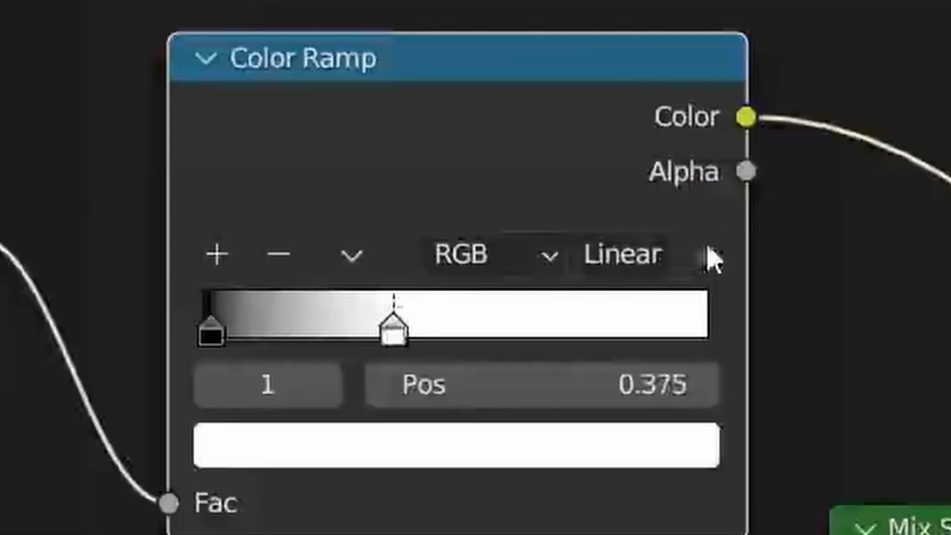
click(670, 335)
drag(393, 333, 319, 336)
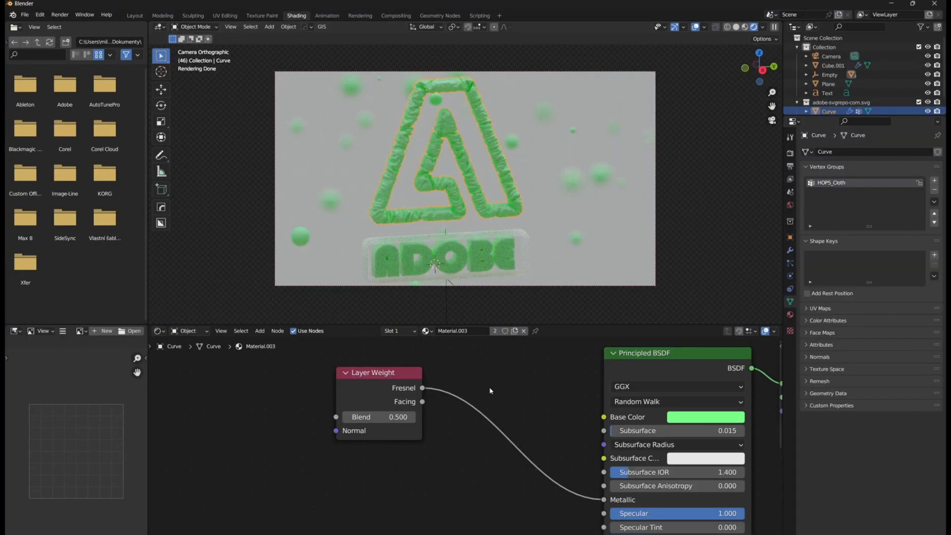
Add a green-to-cyan Color Ramp with Ease interpolation between the Layer Weight's Fresnel output and the Principled BSDF's Base Color.
drag(379, 372, 256, 400)
key(shift+a)
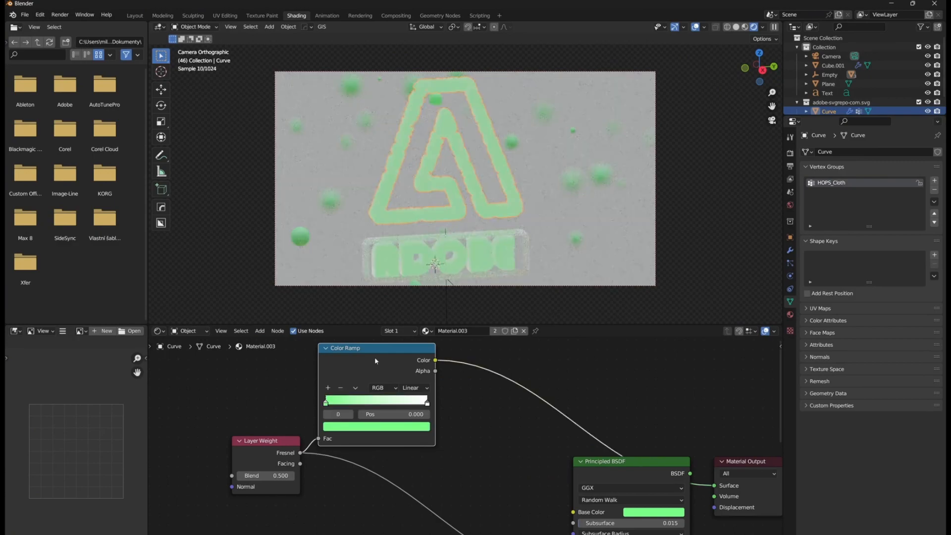
scroll(374, 357, up, 2)
click(353, 421)
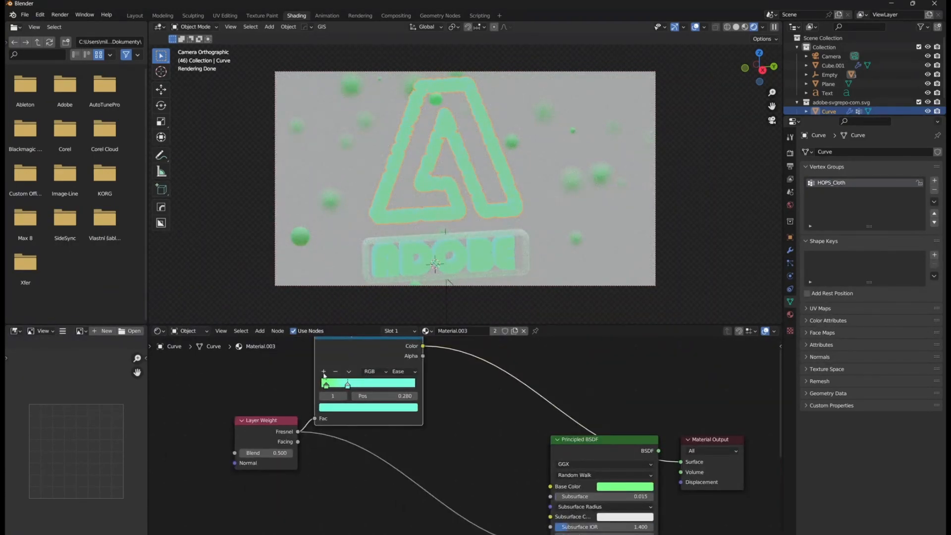
click(357, 407)
drag(355, 367, 370, 367)
scroll(313, 196, up, 4)
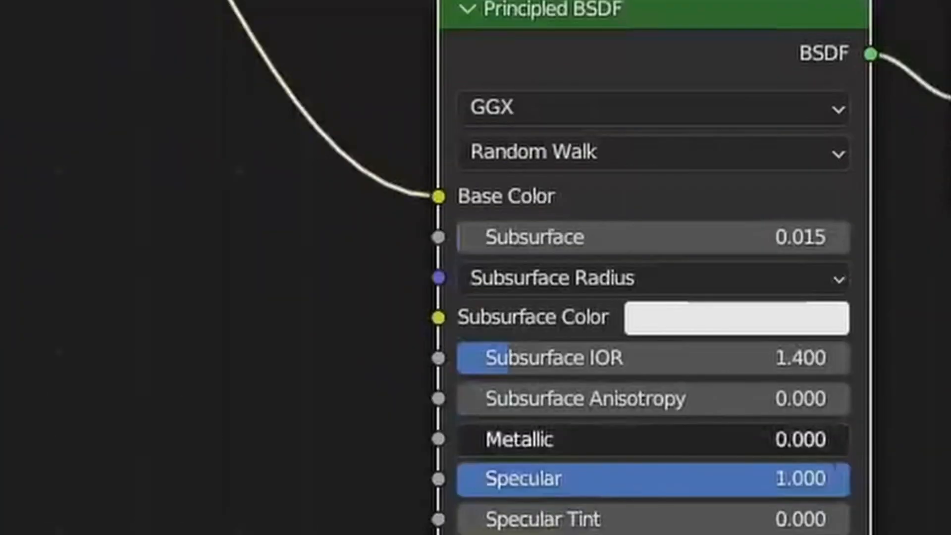
Lower the Roughness of the logo material's Principled BSDF.
drag(555, 526, 614, 525)
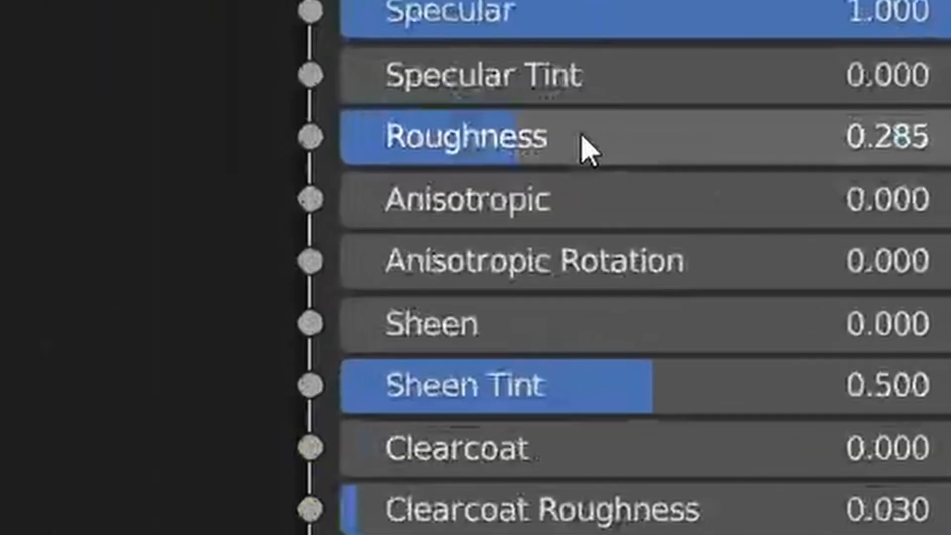
drag(582, 149, 446, 149)
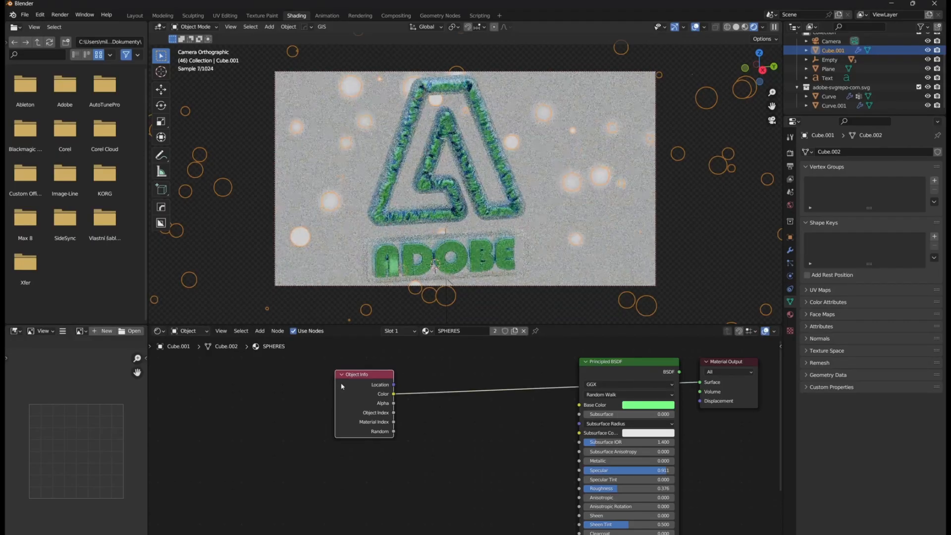
Preview the Object Info node's Random output on the spheres' material and move the node farther from the Principled BSDF.
ctrl+shift+click(341, 386)
ctrl+shift+click(340, 386)
ctrl+shift+click(341, 387)
ctrl+shift+click(341, 386)
drag(350, 386, 222, 435)
drag(414, 423, 419, 456)
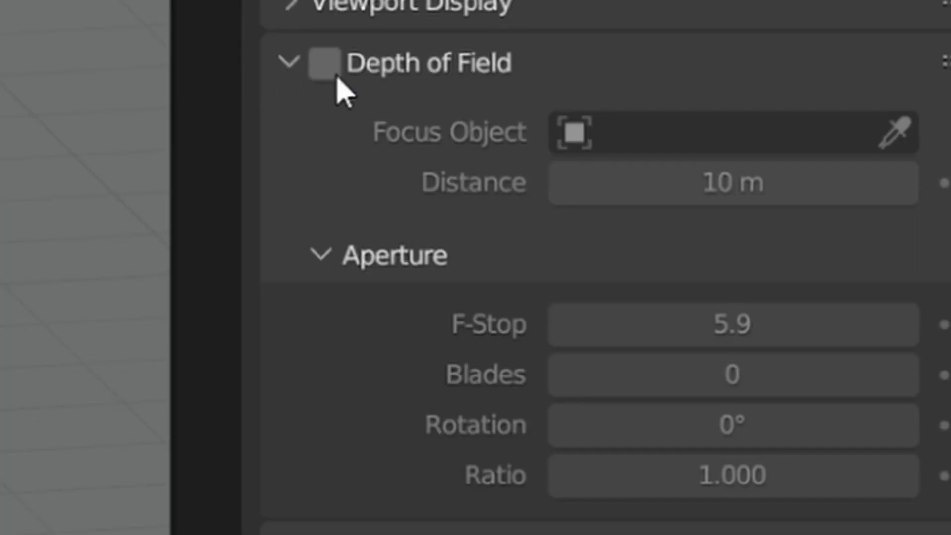
Enable depth of field on the camera and render the current frame.
click(325, 65)
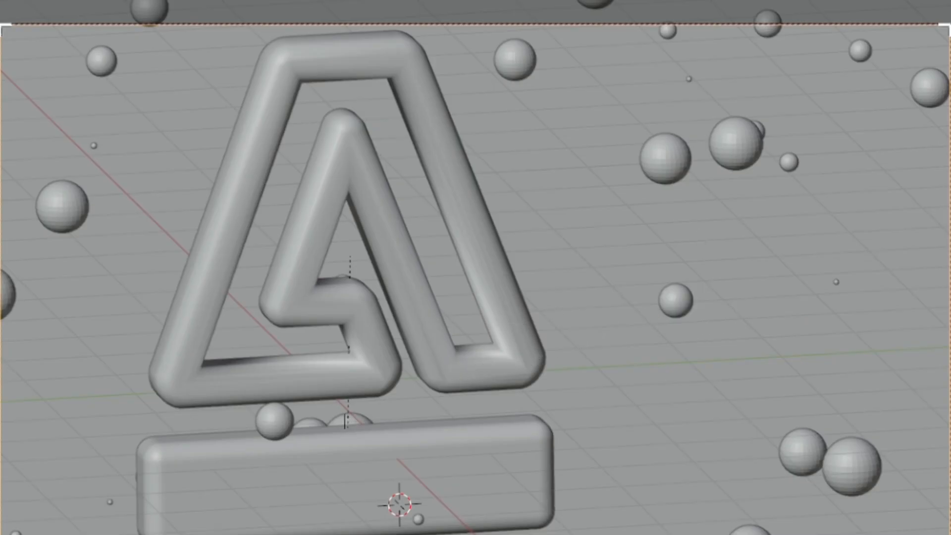
key(F12)
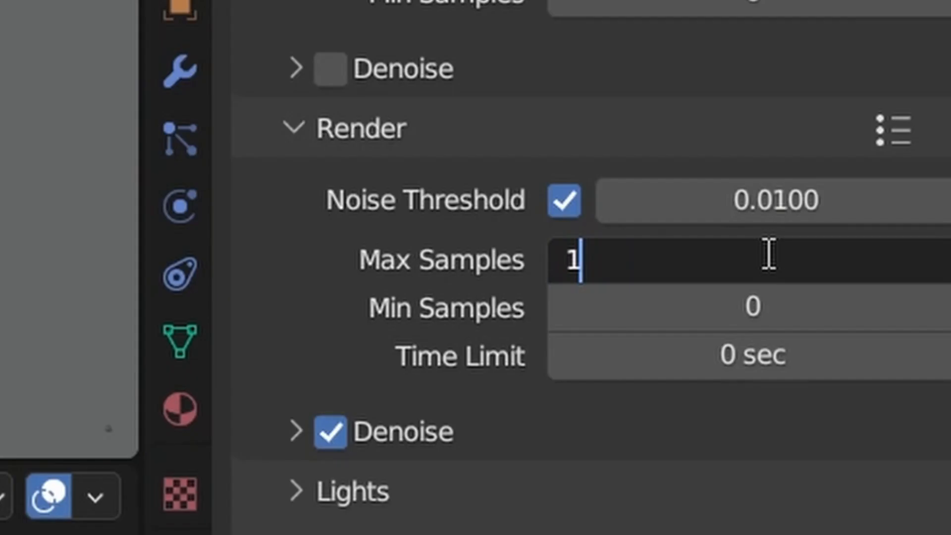
Set the render Max Samples to 1200 and open the view layer settings.
text(0)
key(Return)
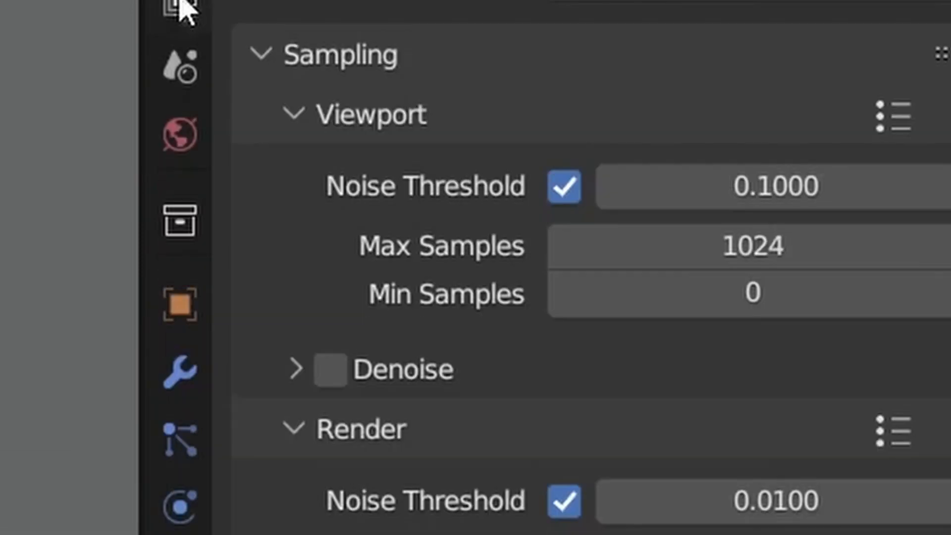
click(180, 2)
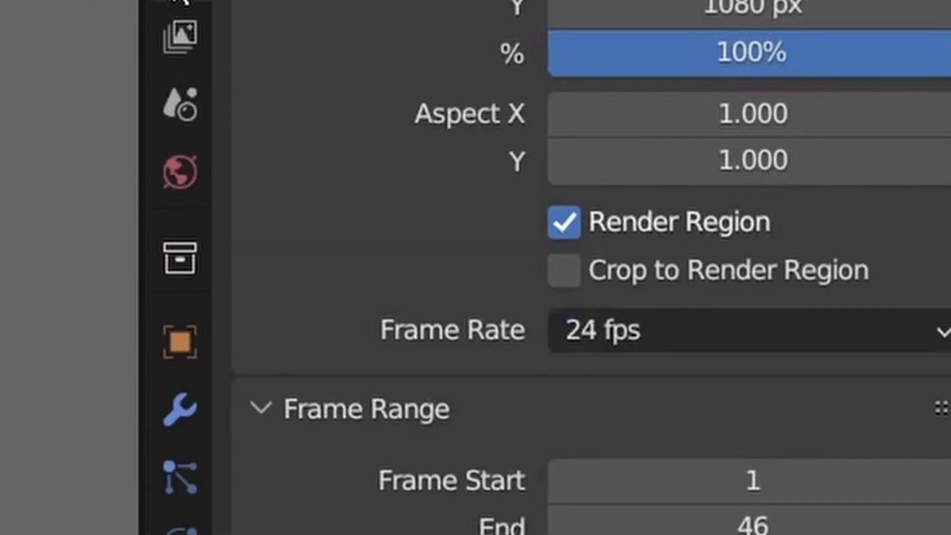
click(184, 29)
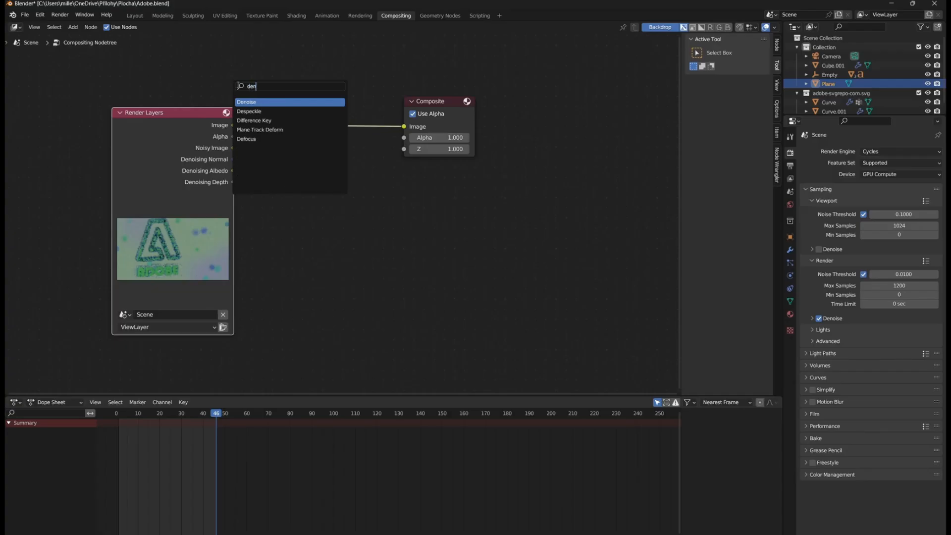
Add a Denoise node fed by the noisy image, denoising normal and albedo passes, and place it before the Composite output.
key(Return)
click(251, 160)
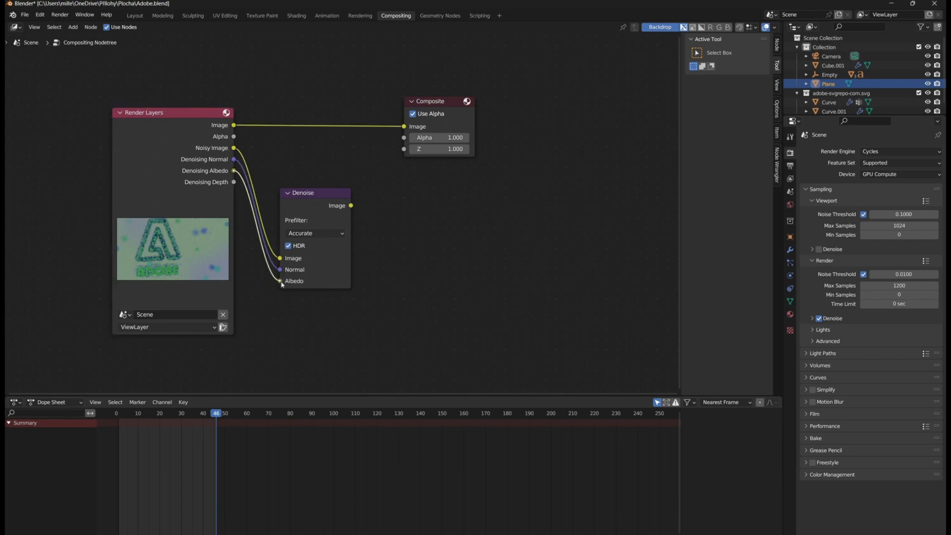
drag(344, 191, 348, 113)
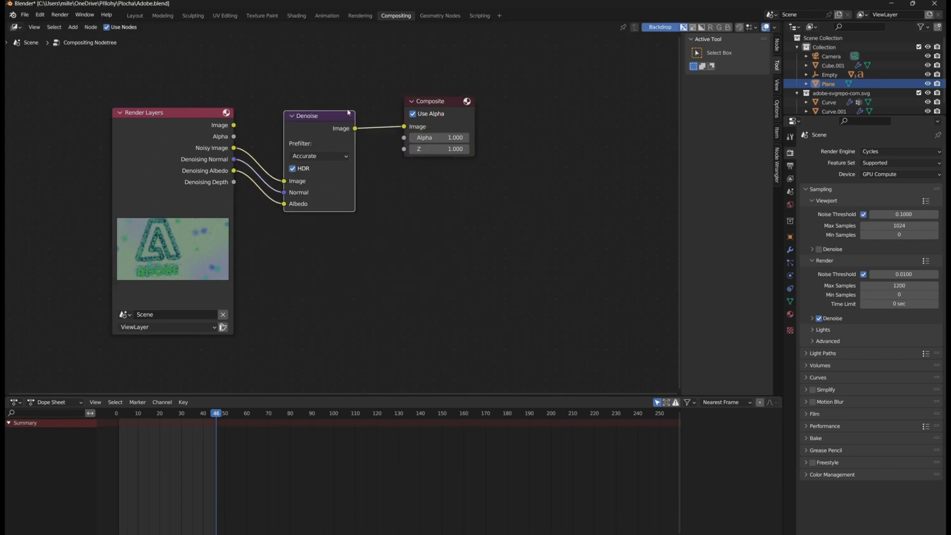